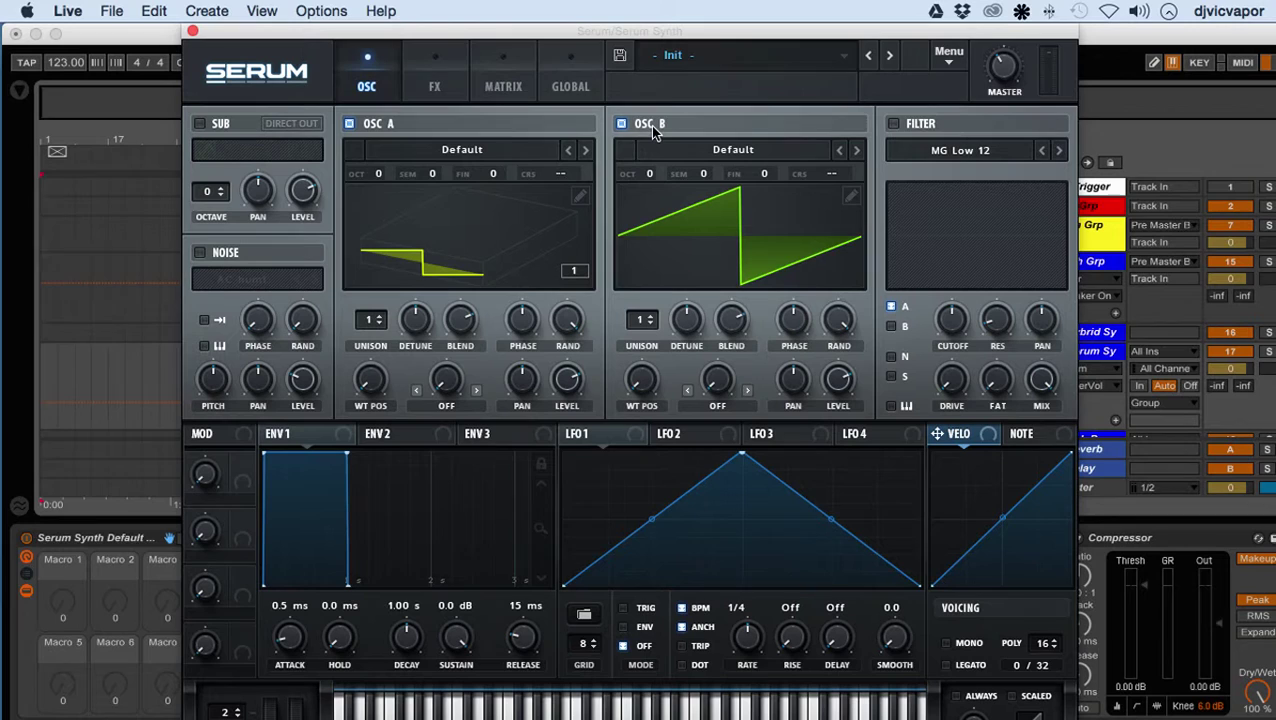
Turn Oscillator B off, toggling its enable box until it stays disabled.
{"action": "left_click", "coordinate": [621, 124]}
{"action": "left_click", "coordinate": [621, 124]}
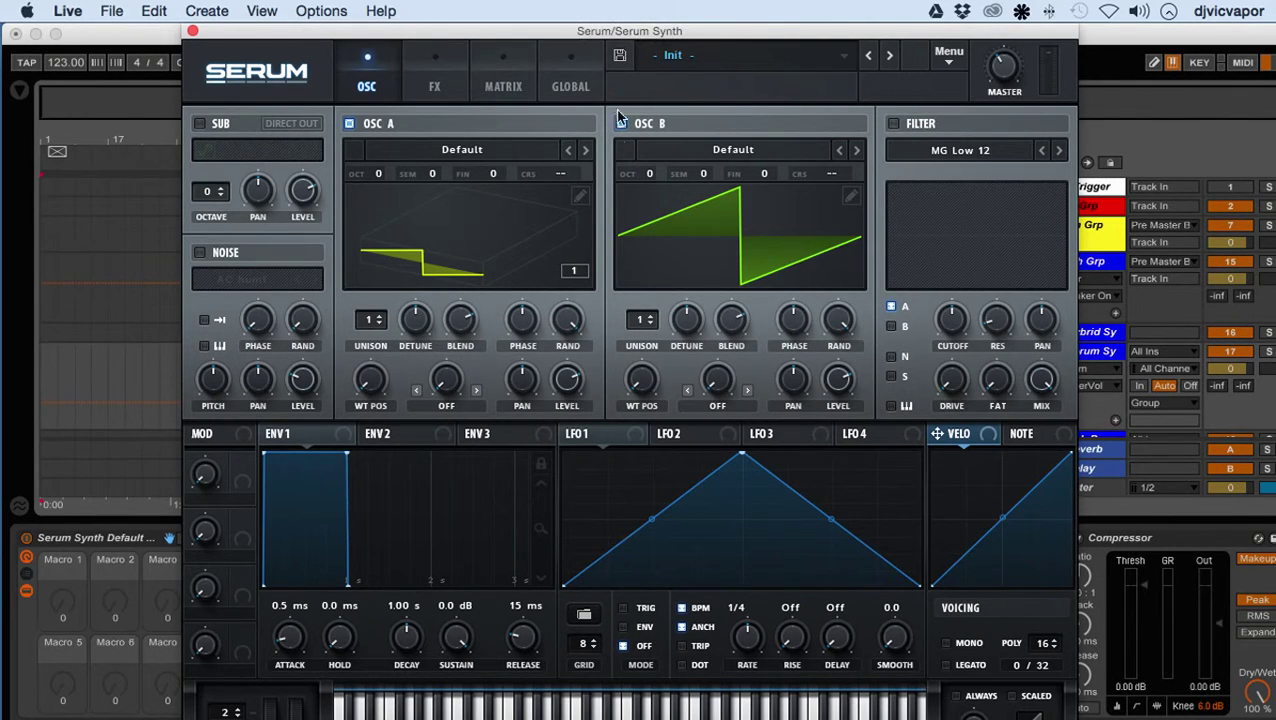
{"action": "left_click", "coordinate": [621, 124]}
{"action": "left_click", "coordinate": [621, 124]}
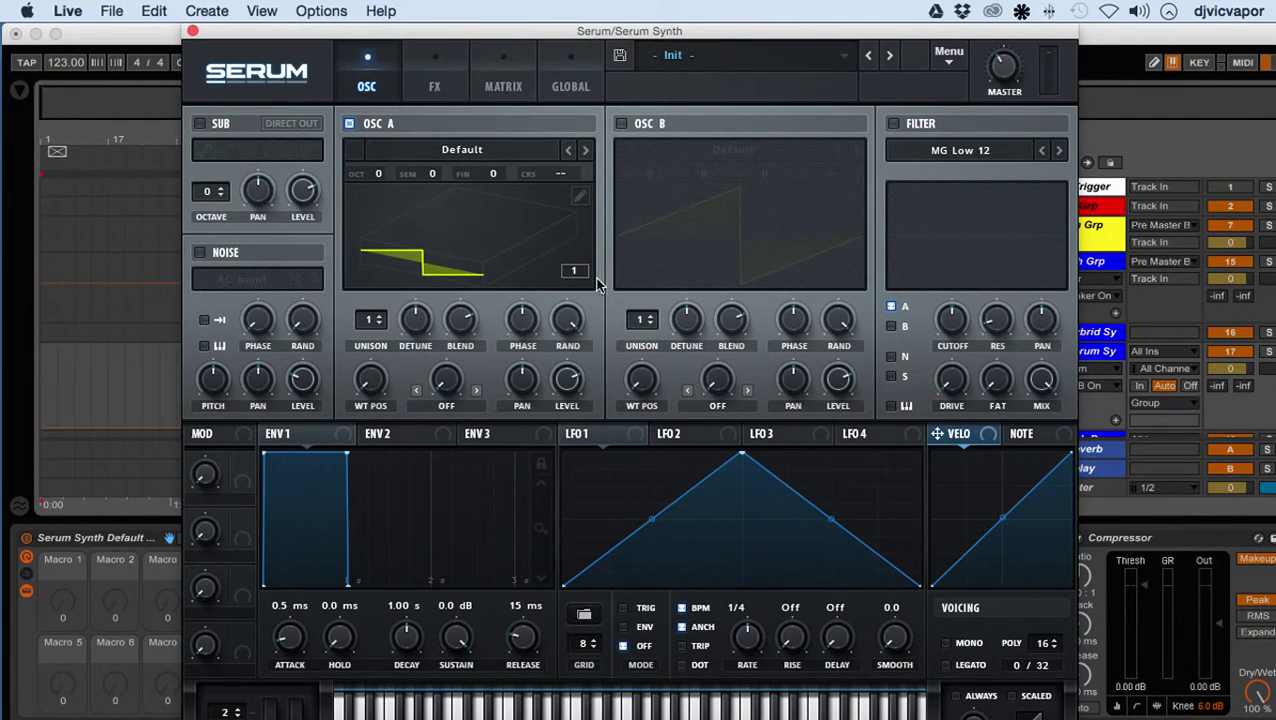
Switch Oscillator A's wavetable display between 3D and 2D, leaving it in the flat 2D view.
{"action": "left_click", "coordinate": [494, 236]}
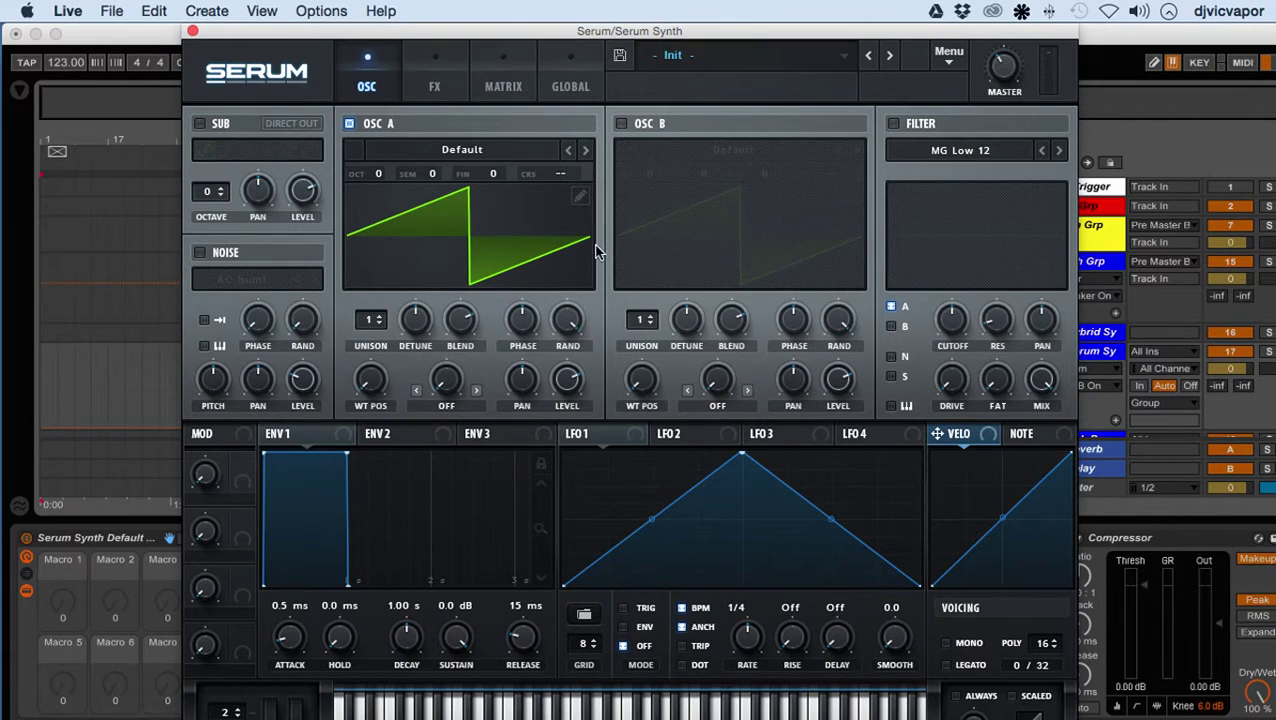
{"action": "left_click", "coordinate": [577, 273]}
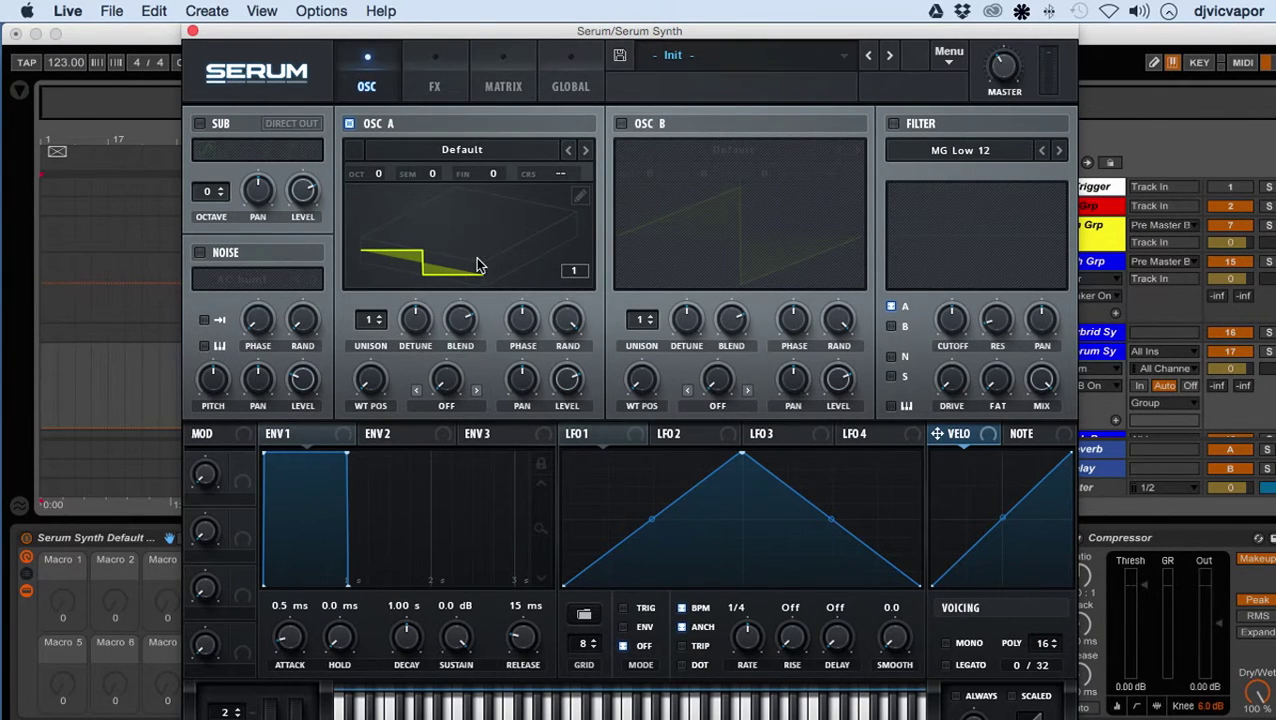
{"action": "left_click", "coordinate": [541, 276]}
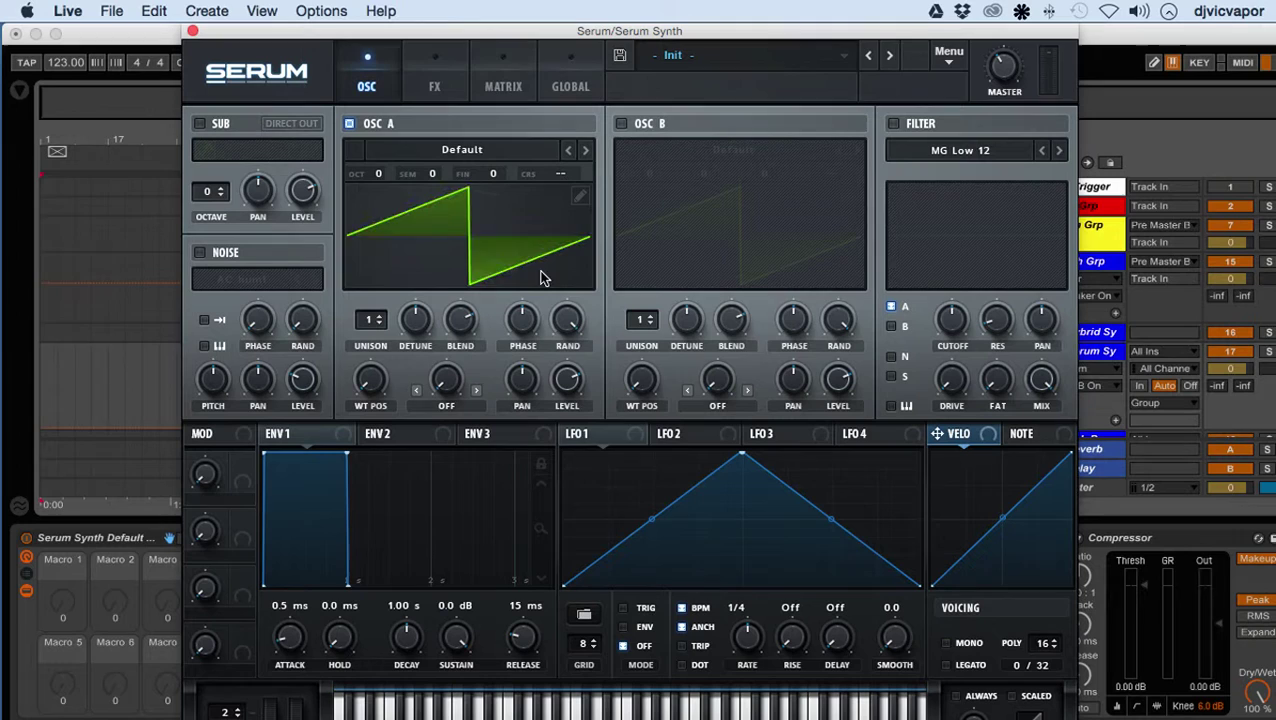
{"action": "left_click", "coordinate": [541, 276]}
{"action": "left_click", "coordinate": [541, 268]}
Load the Analog > Basic Shapes wavetable into Oscillator A.
{"action": "left_click", "coordinate": [459, 151]}
{"action": "mouse_move", "coordinate": [459, 172]}
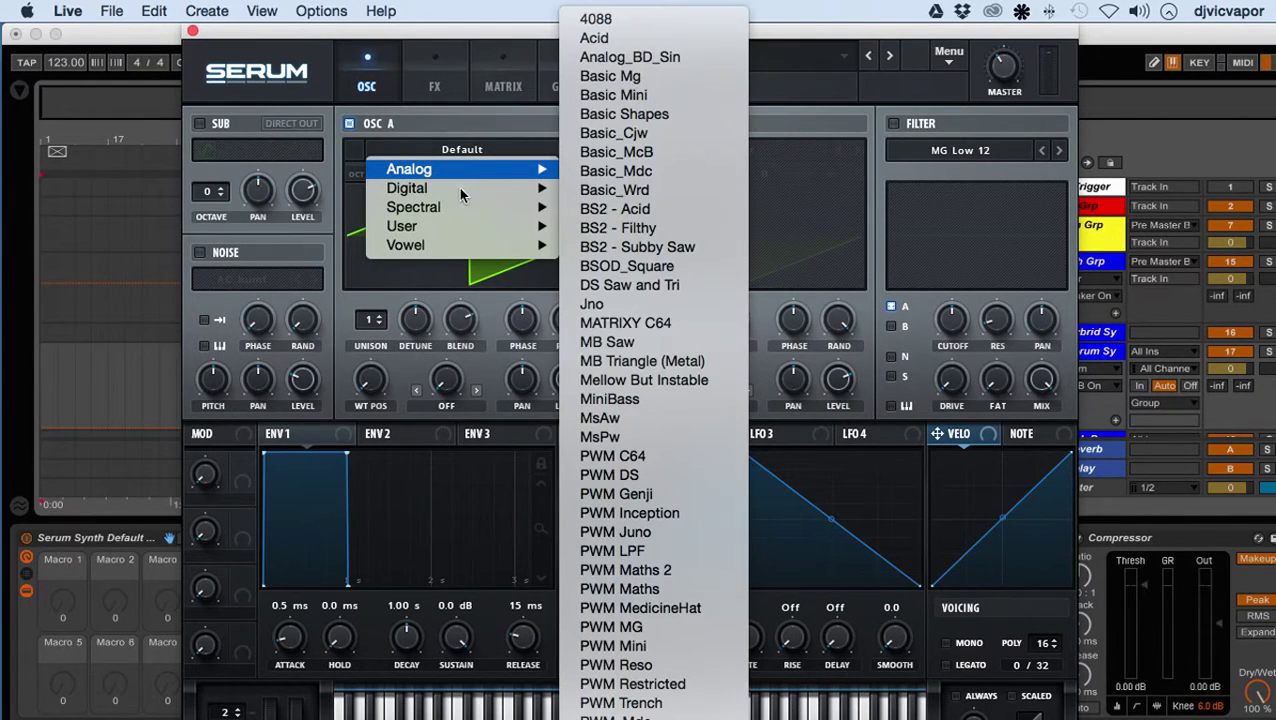
{"action": "mouse_move", "coordinate": [454, 209]}
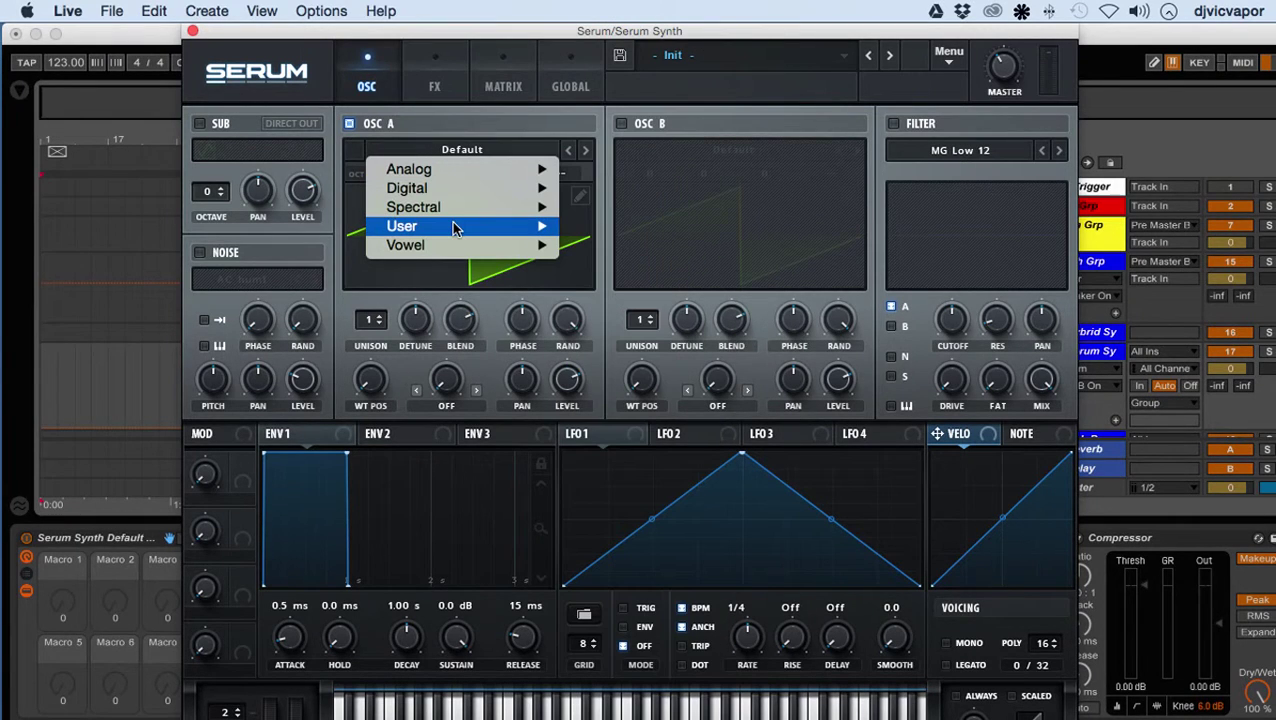
{"action": "mouse_move", "coordinate": [458, 247]}
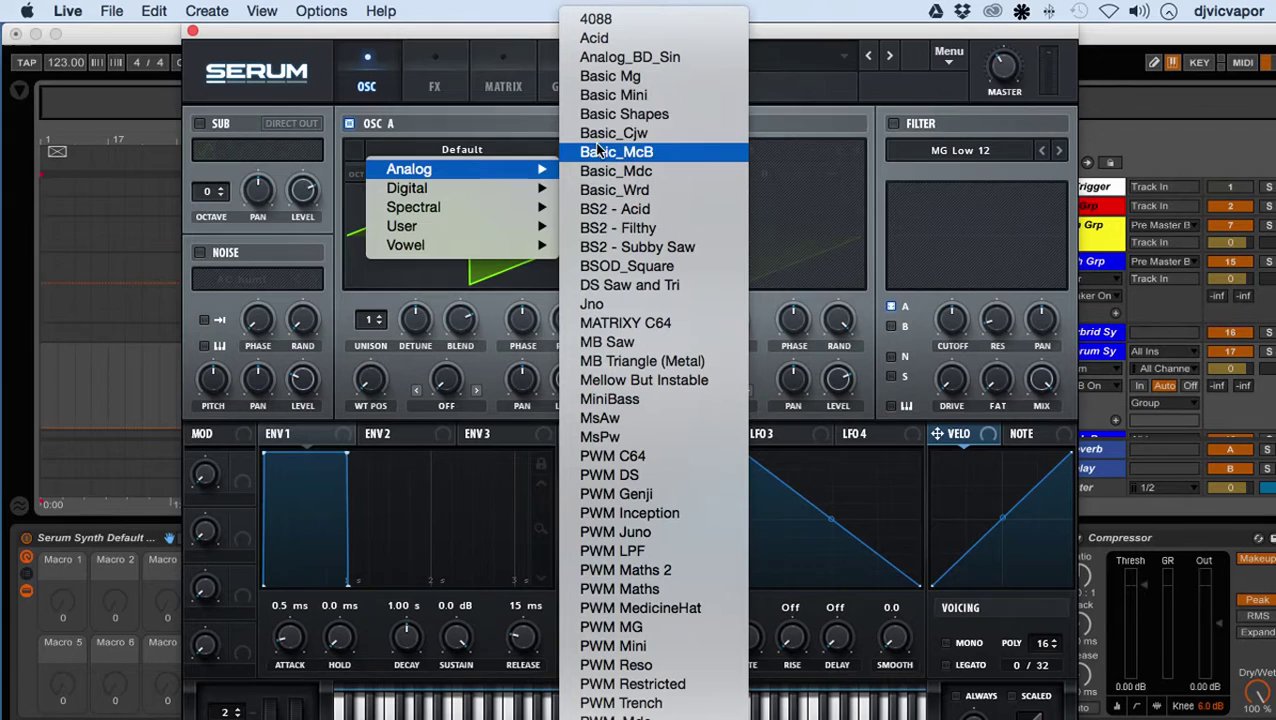
{"action": "left_click", "coordinate": [612, 114]}
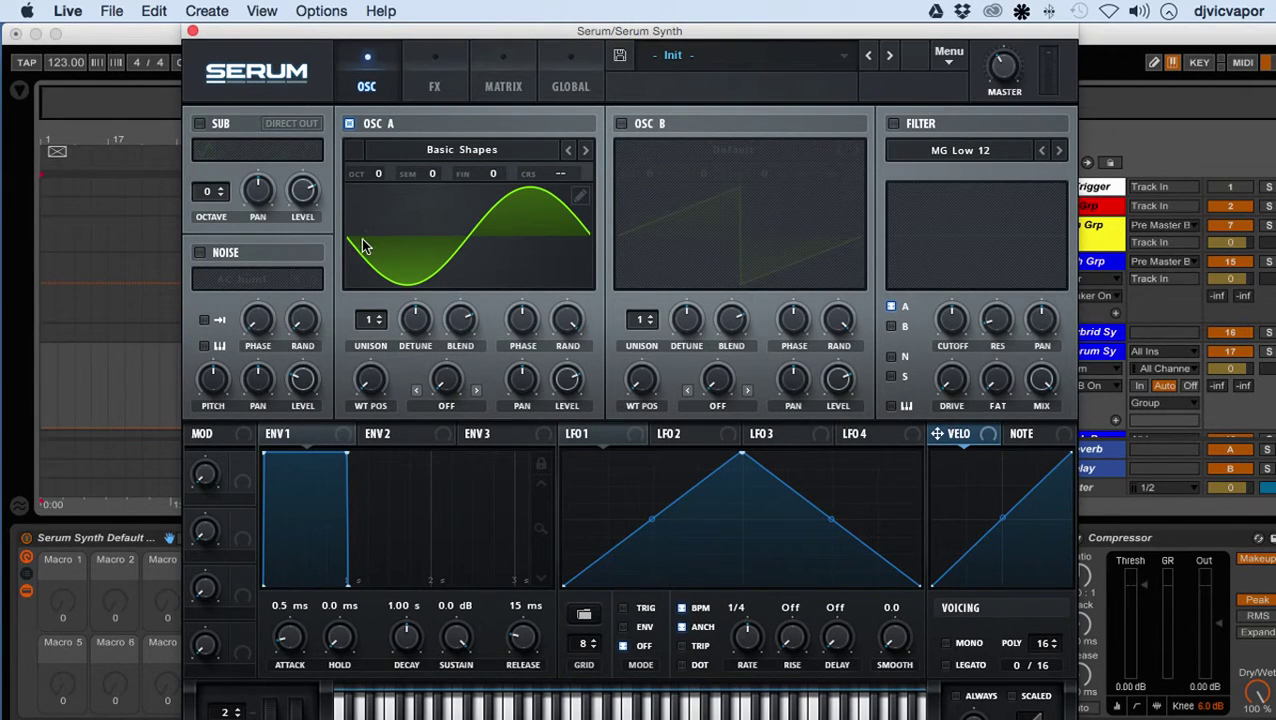
Show Oscillator A's Basic Shapes wavetable as a 3D stack of frames.
{"action": "left_click", "coordinate": [551, 271]}
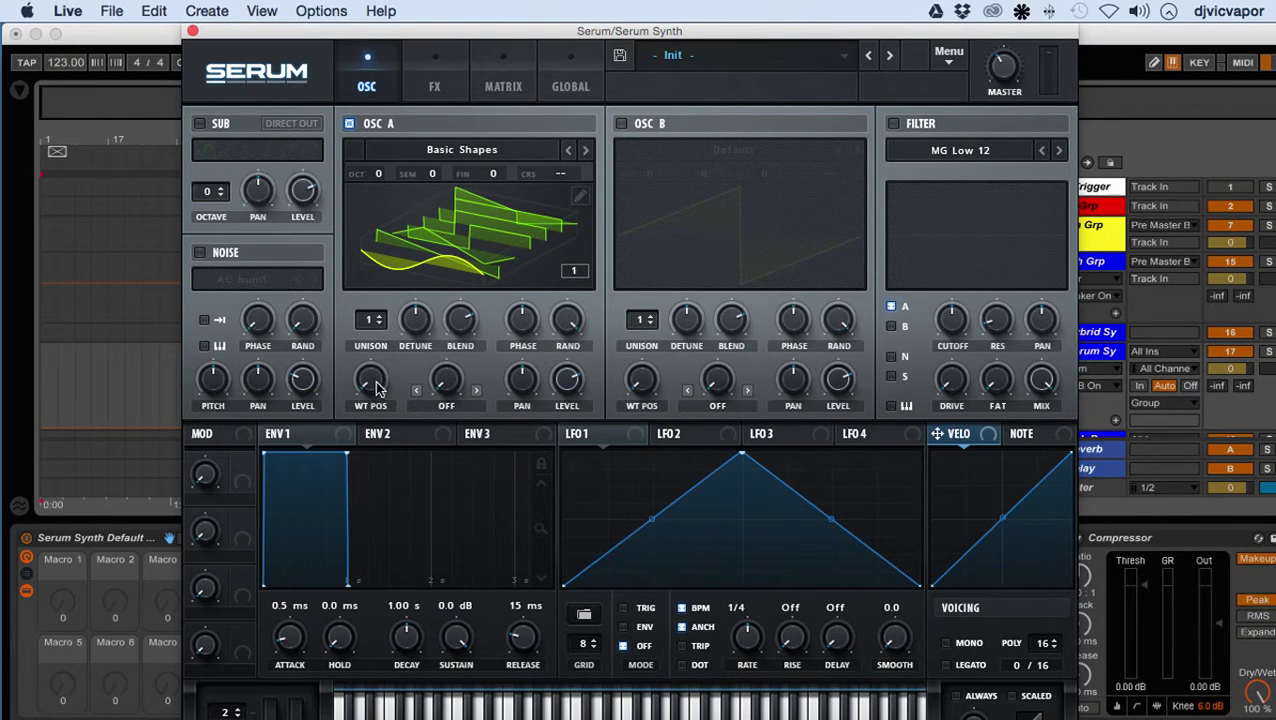
{"action": "left_click", "coordinate": [482, 230]}
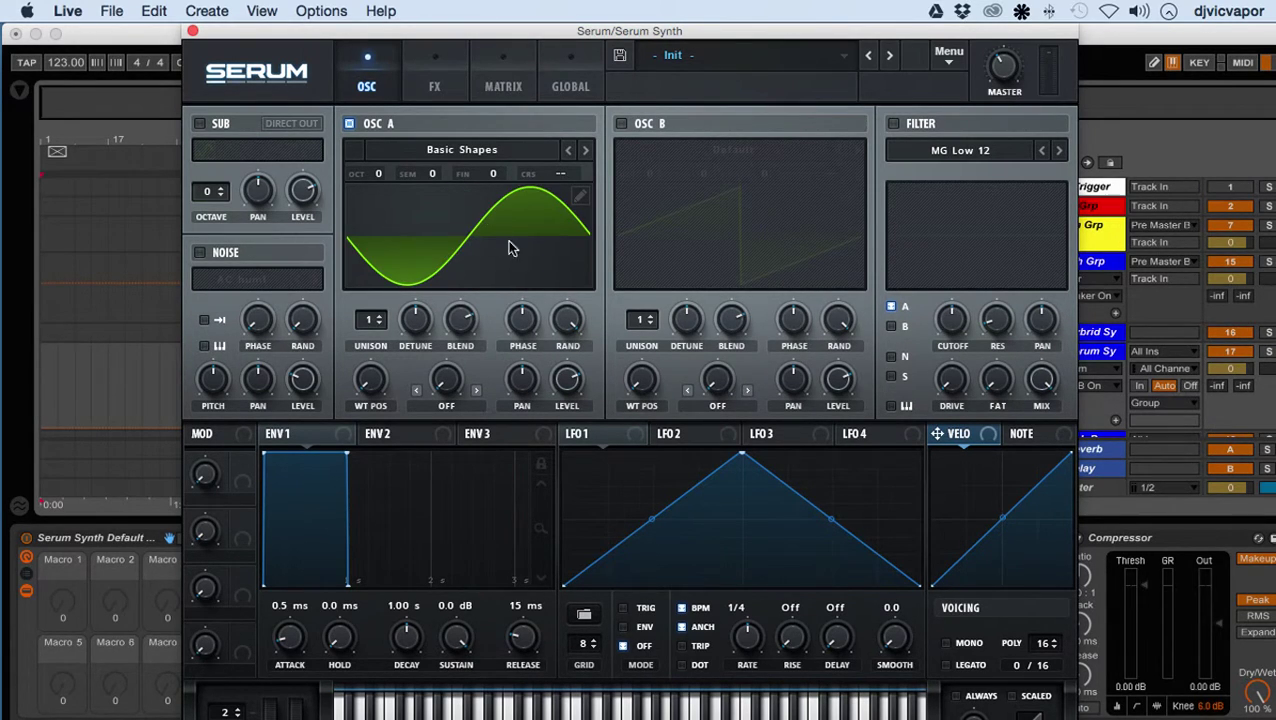
{"action": "left_click", "coordinate": [532, 265]}
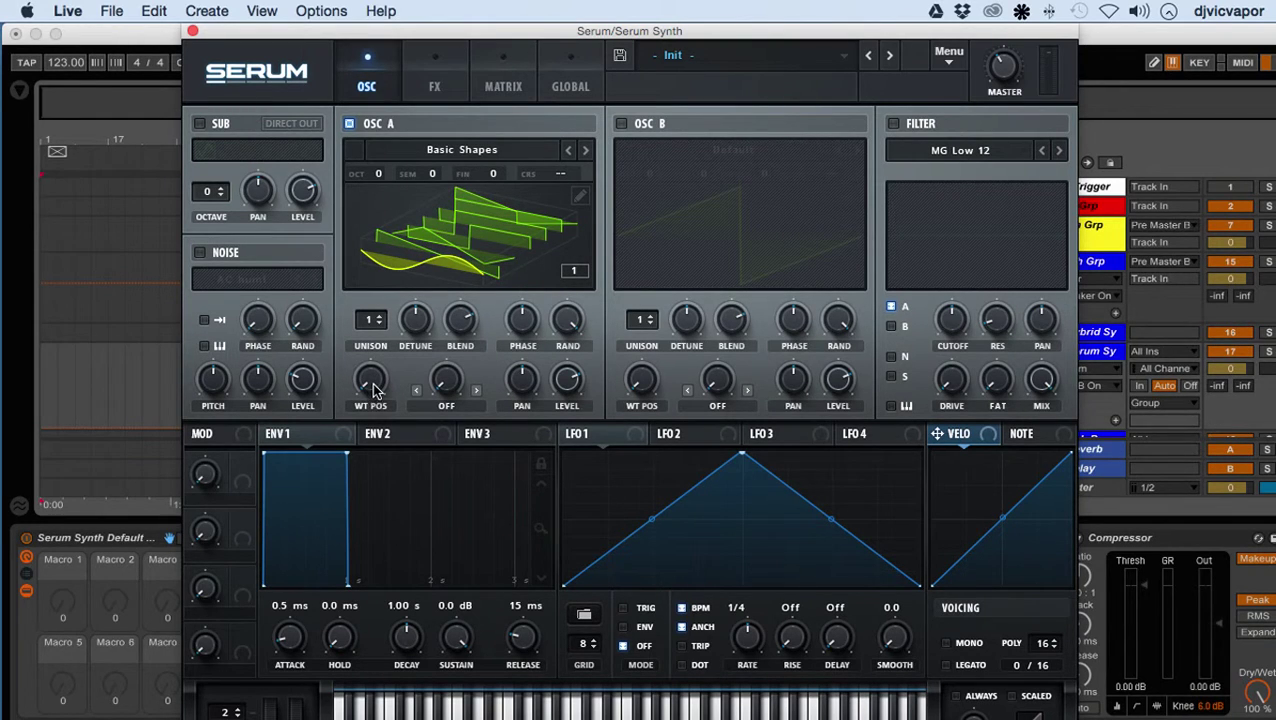
{"action": "mouse_move", "coordinate": [373, 374]}
{"action": "left_click_drag", "start_coordinate": [373, 374], "coordinate": [383, 401]}
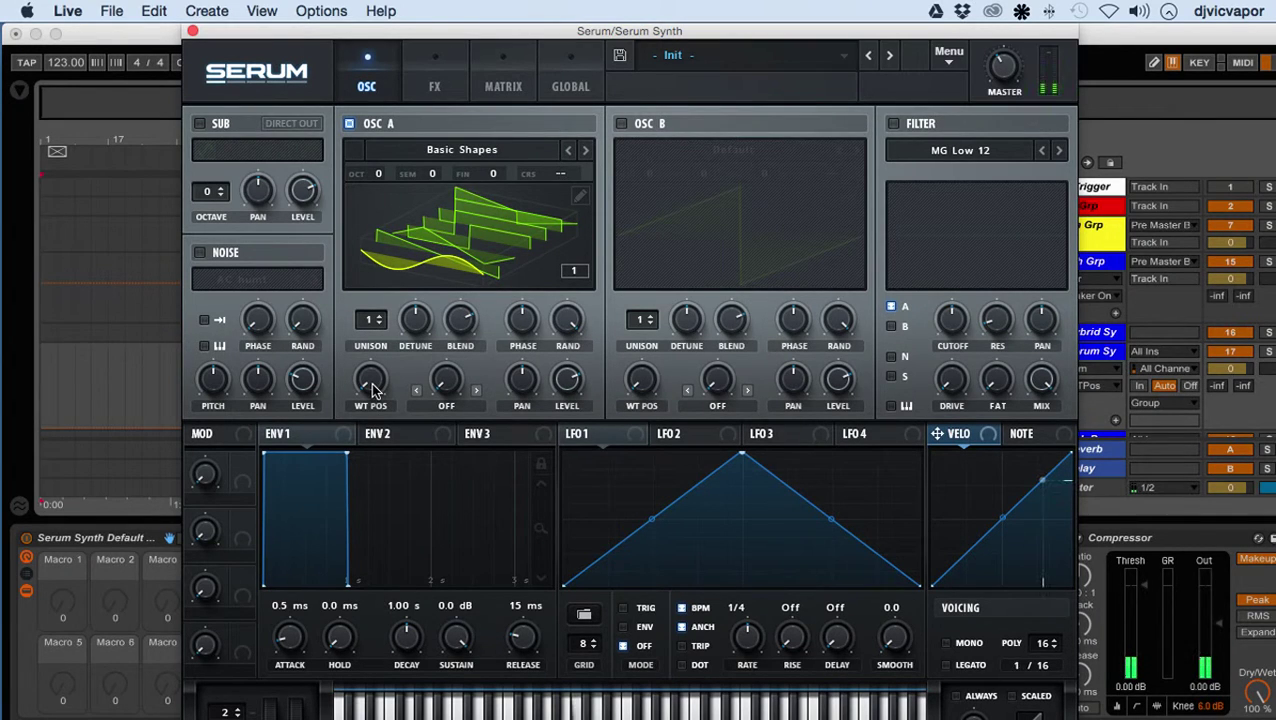
{"action": "left_click_drag", "start_coordinate": [372, 390], "coordinate": [390, 410]}
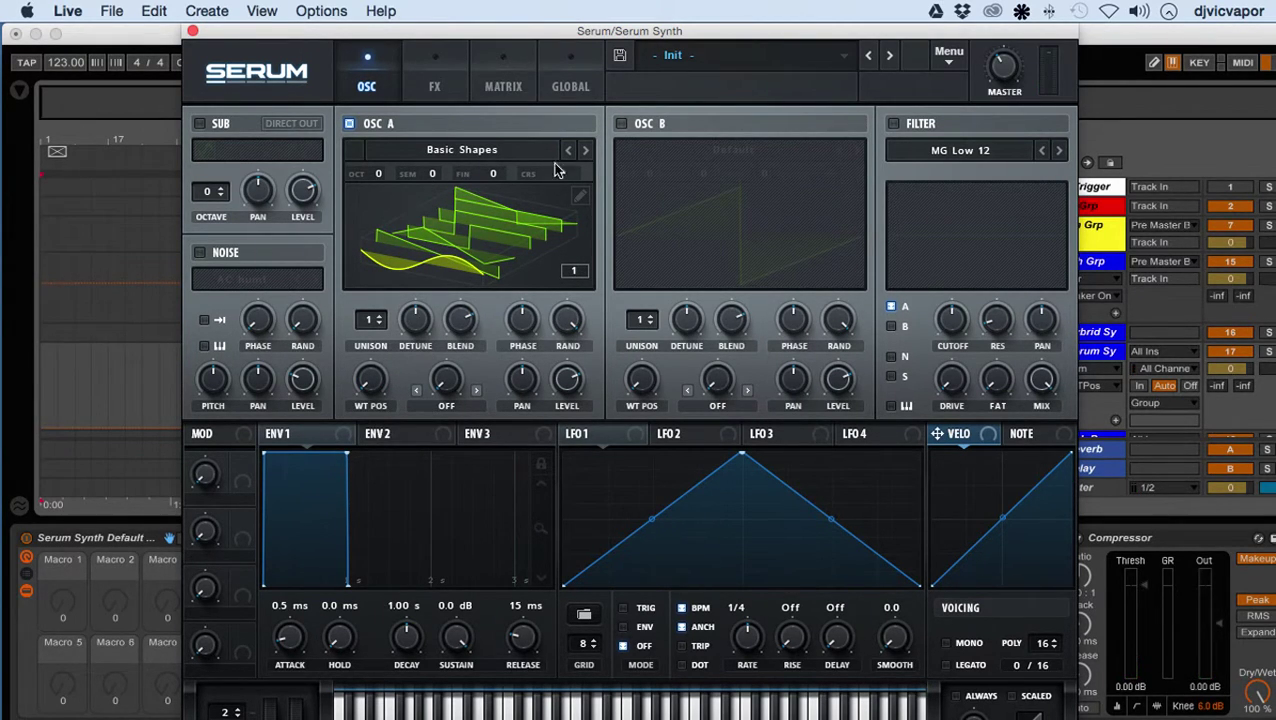
{"action": "left_click", "coordinate": [507, 148]}
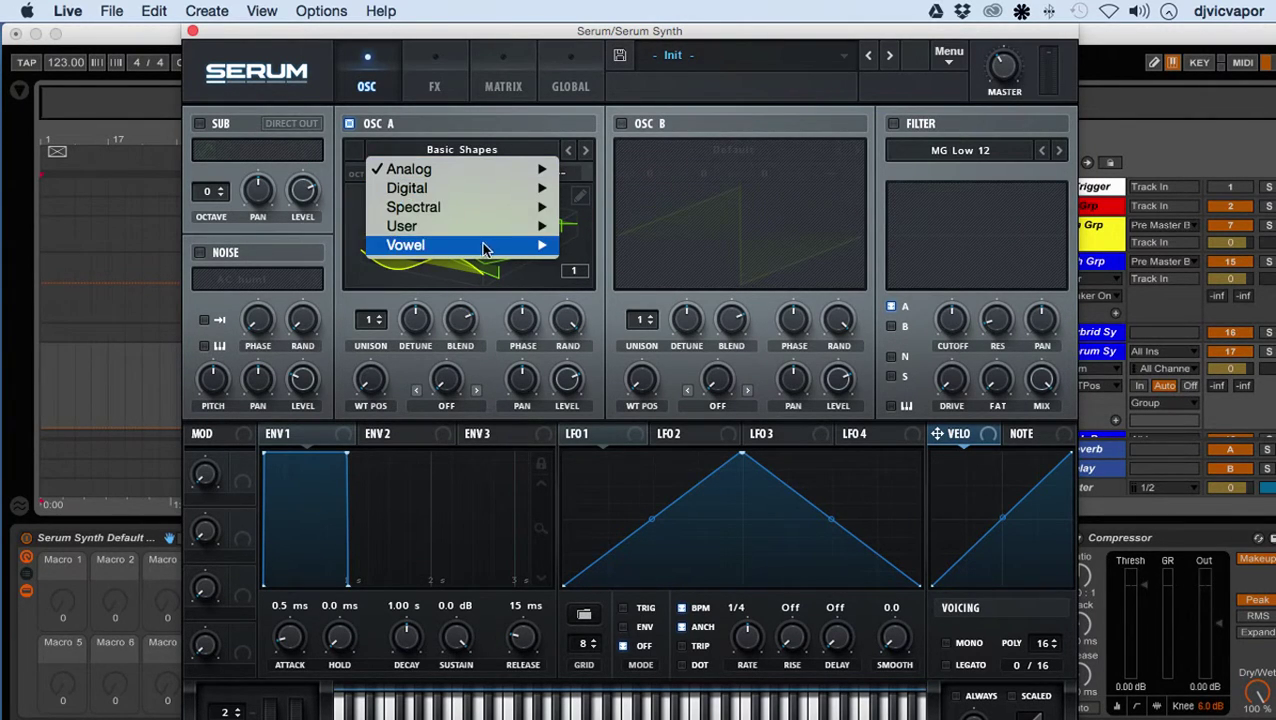
{"action": "left_click", "coordinate": [494, 148]}
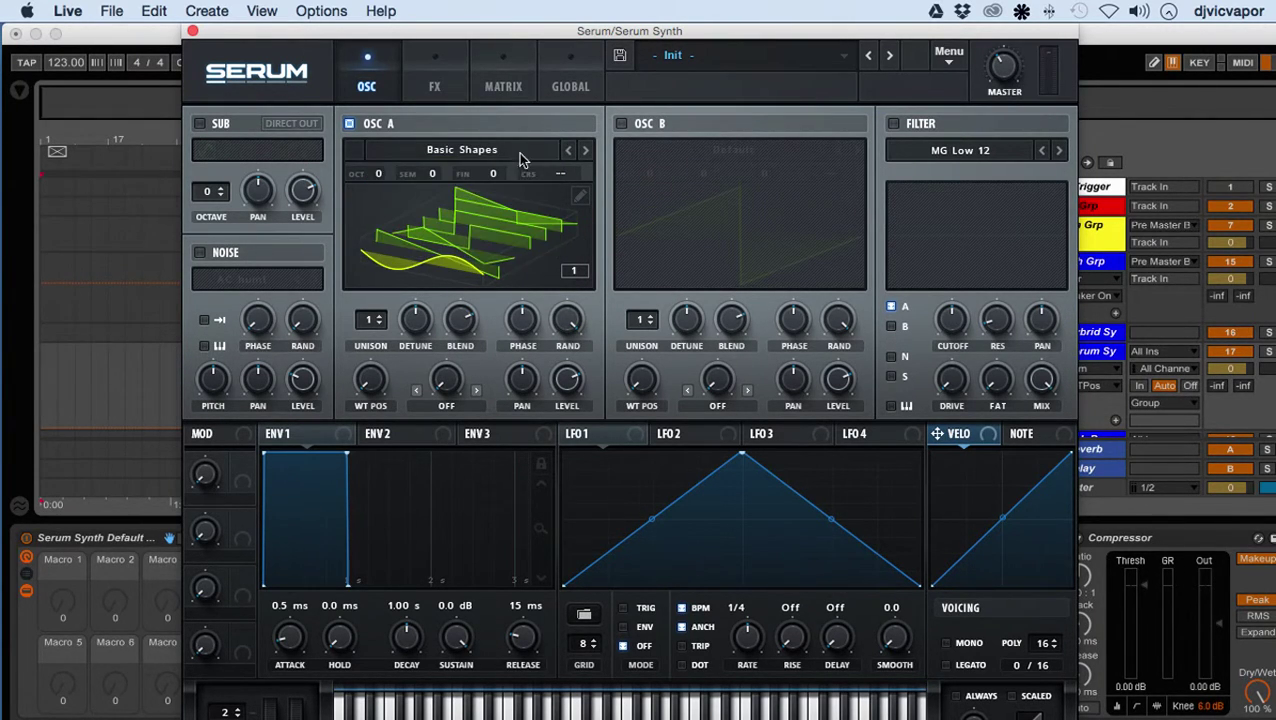
{"action": "left_click", "coordinate": [585, 151]}
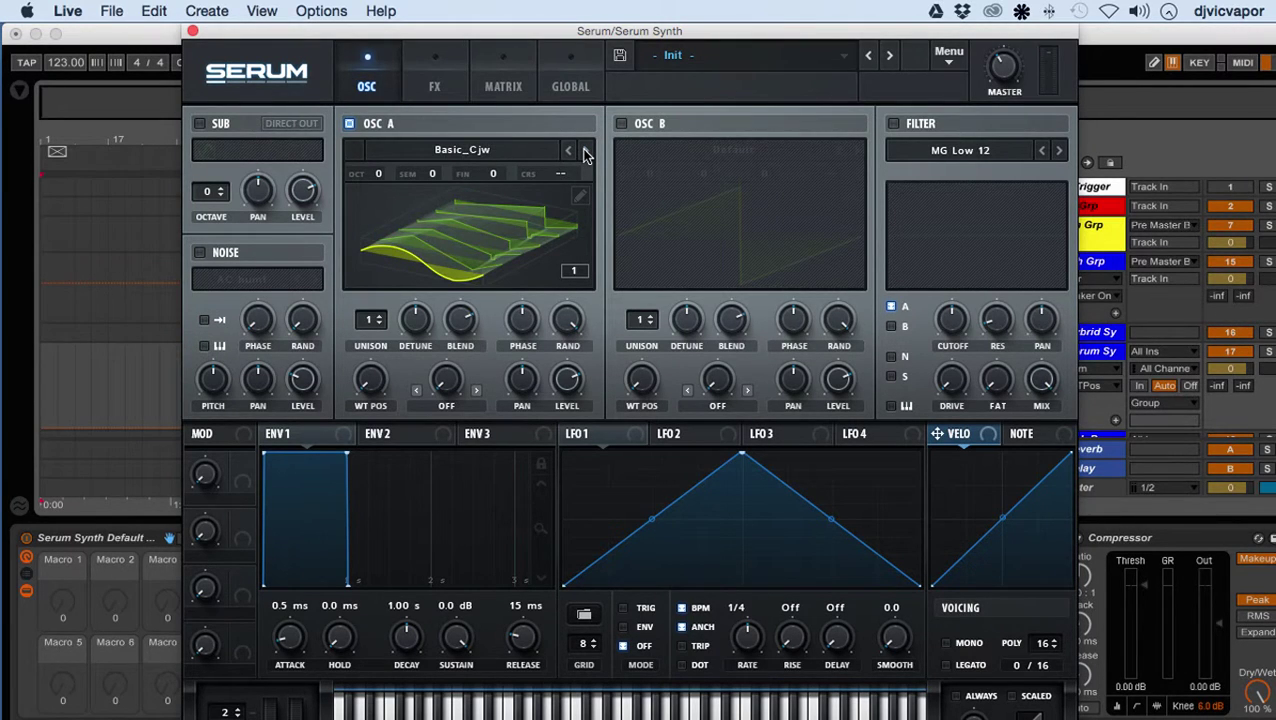
{"action": "left_click", "coordinate": [585, 150]}
{"action": "left_click", "coordinate": [568, 150]}
{"action": "left_click", "coordinate": [585, 150]}
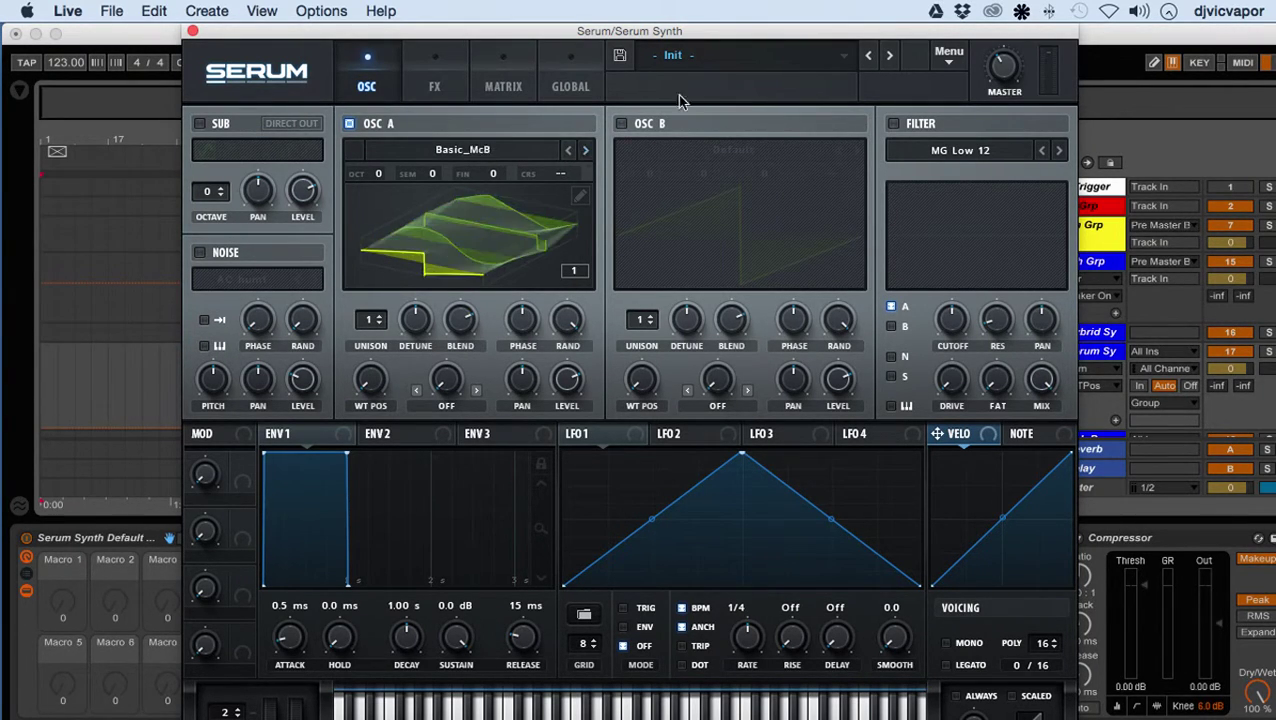
{"action": "left_click", "coordinate": [586, 151]}
{"action": "left_click", "coordinate": [568, 150]}
{"action": "left_click", "coordinate": [568, 150]}
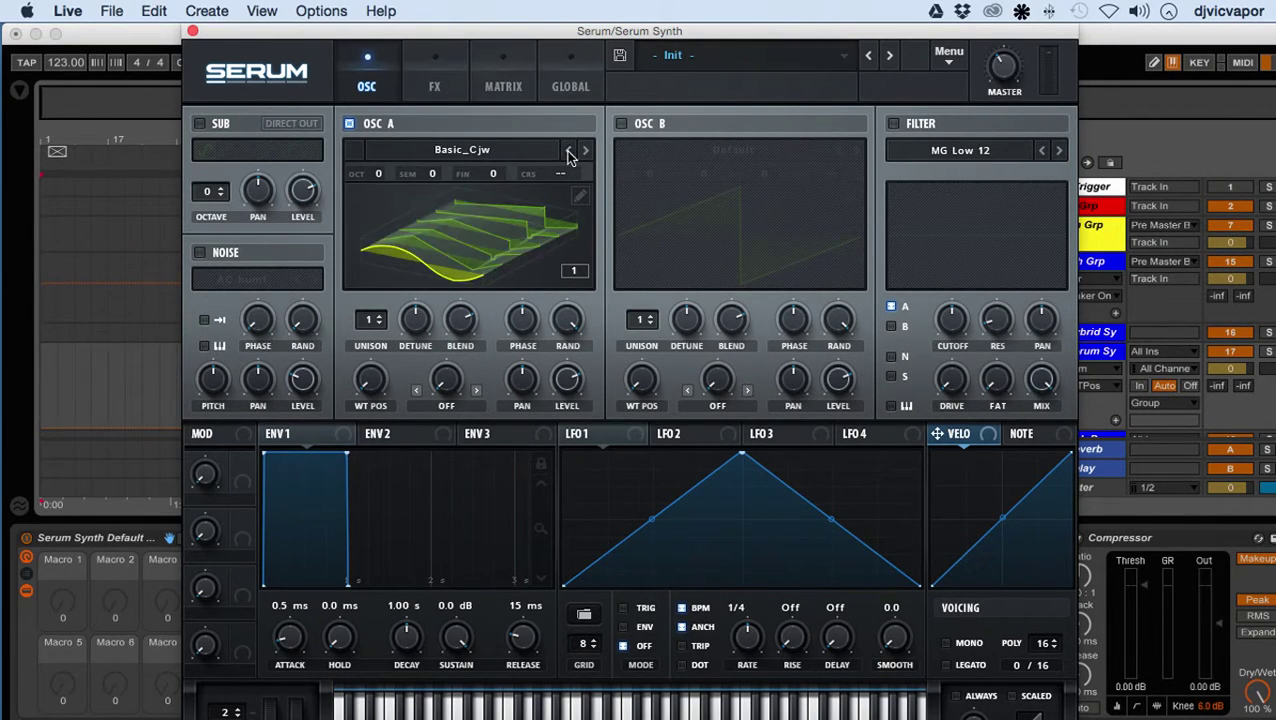
{"action": "left_click", "coordinate": [540, 153]}
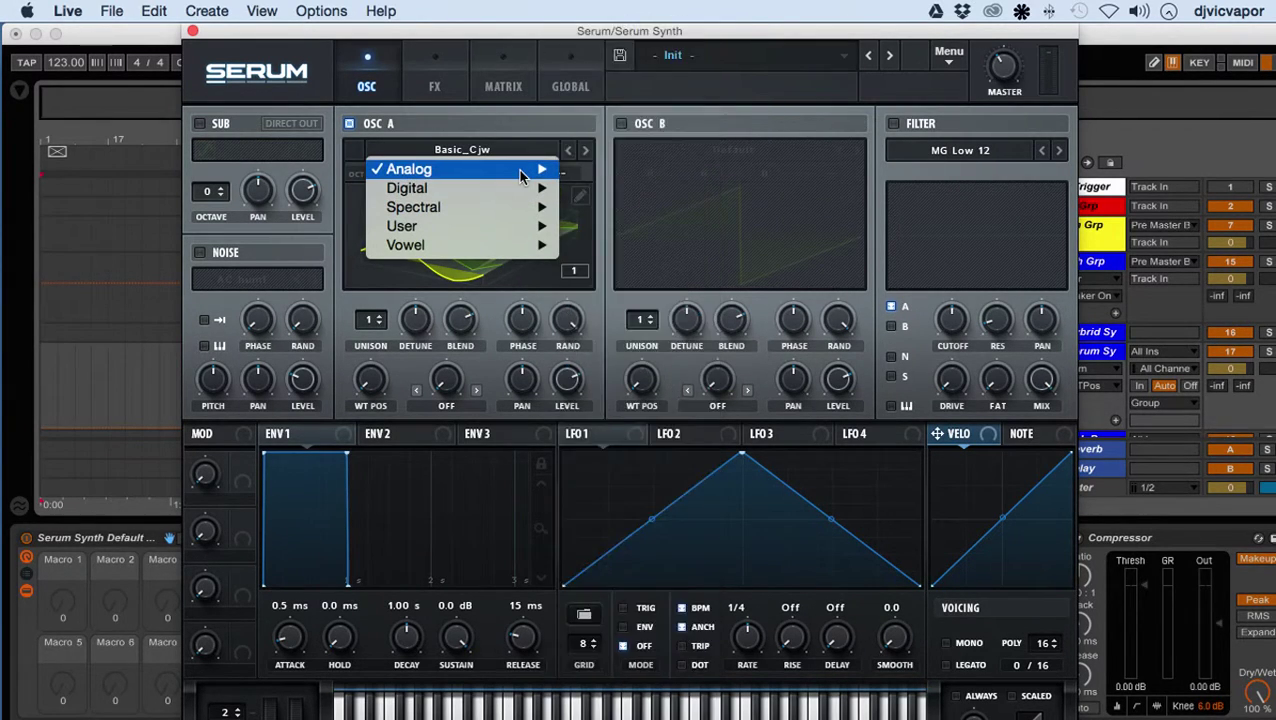
{"action": "mouse_move", "coordinate": [520, 174]}
{"action": "left_click", "coordinate": [565, 112]}
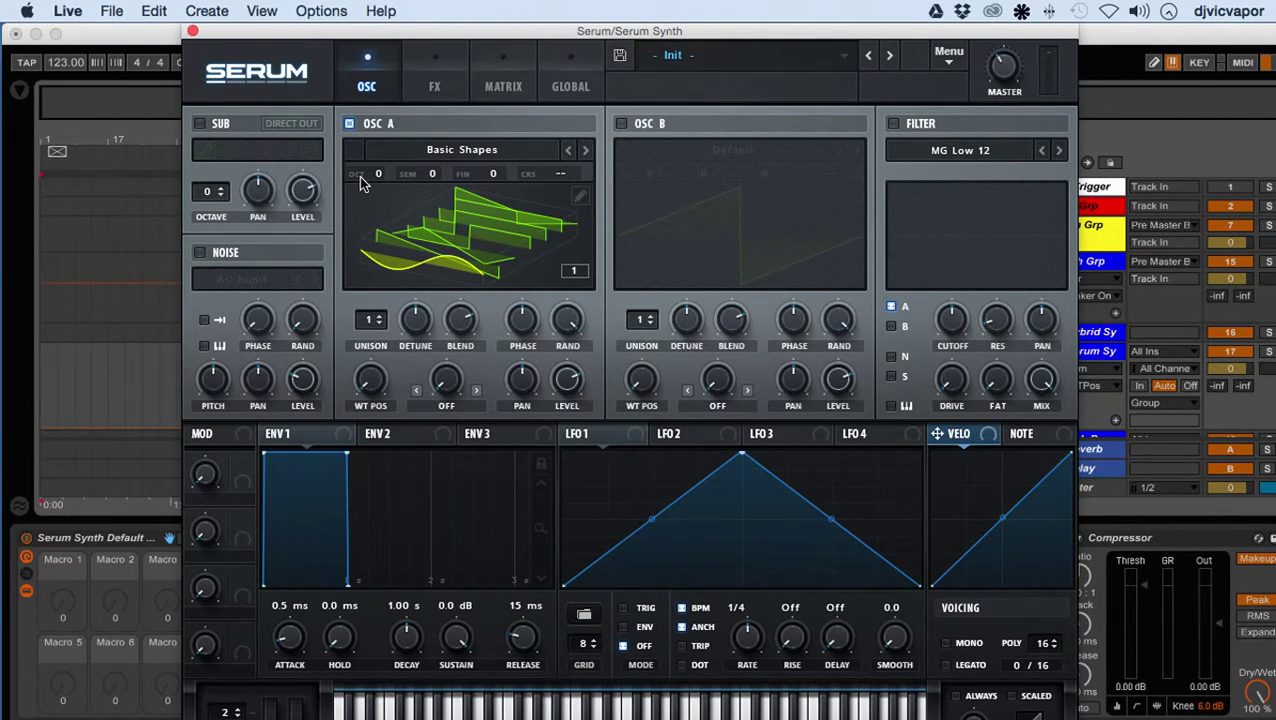
Audition Oscillator A's octave, semitone and coarse pitch, ending at semitone 0, coarse unset, fine +10 cents.
{"action": "left_click_drag", "start_coordinate": [359, 175], "coordinate": [384, 208]}
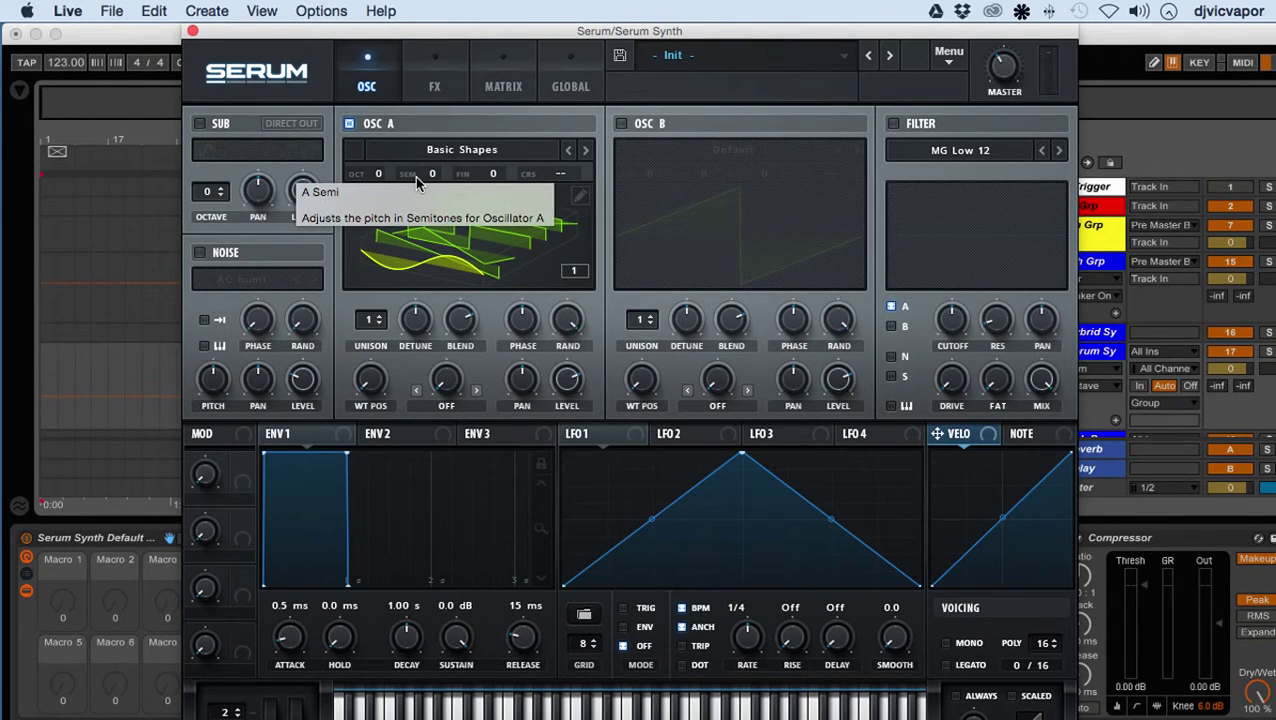
{"action": "left_click", "coordinate": [417, 178]}
{"action": "mouse_move", "coordinate": [417, 178]}
{"action": "left_mouse_down"}
{"action": "mouse_move", "coordinate": [424, 86]}
{"action": "mouse_move", "coordinate": [416, 253]}
{"action": "mouse_move", "coordinate": [403, 126]}
{"action": "mouse_move", "coordinate": [423, 87]}
{"action": "mouse_move", "coordinate": [418, 179]}
{"action": "left_mouse_up"}
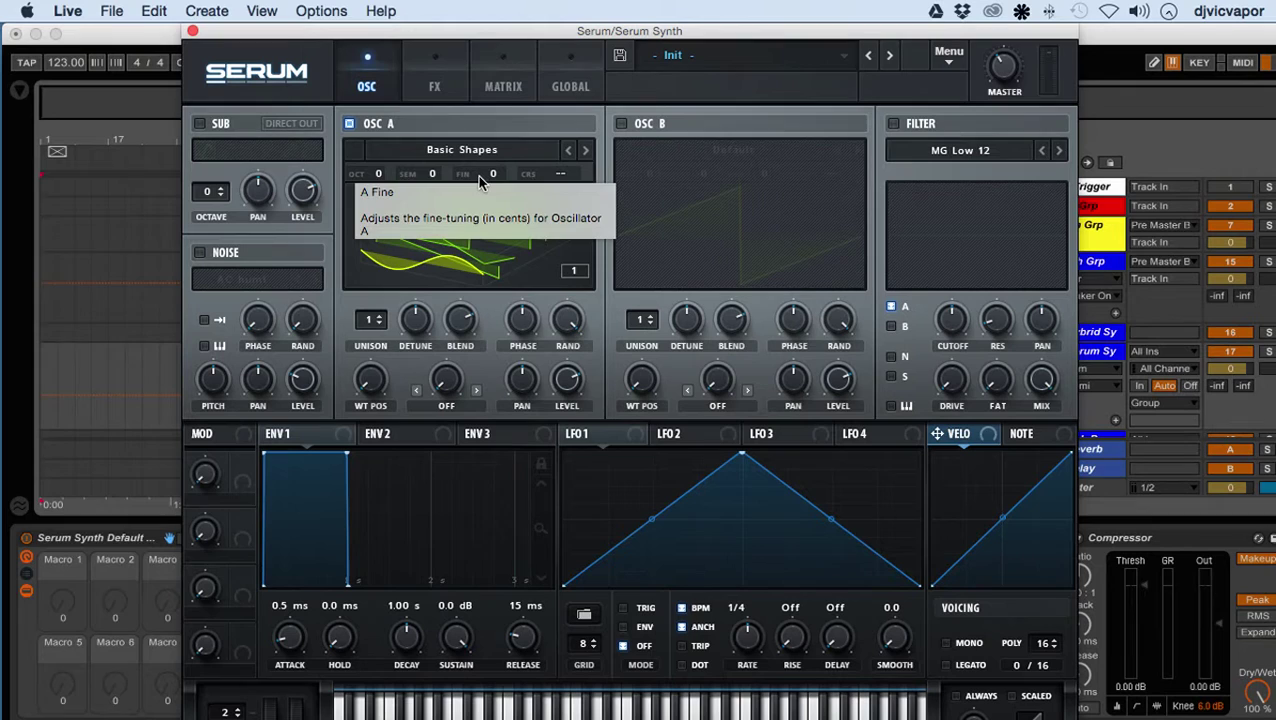
{"action": "mouse_move", "coordinate": [478, 175]}
{"action": "left_mouse_down"}
{"action": "mouse_move", "coordinate": [473, 96]}
{"action": "mouse_move", "coordinate": [474, 235]}
{"action": "mouse_move", "coordinate": [478, 118]}
{"action": "mouse_move", "coordinate": [485, 215]}
{"action": "mouse_move", "coordinate": [486, 175]}
{"action": "left_mouse_up"}
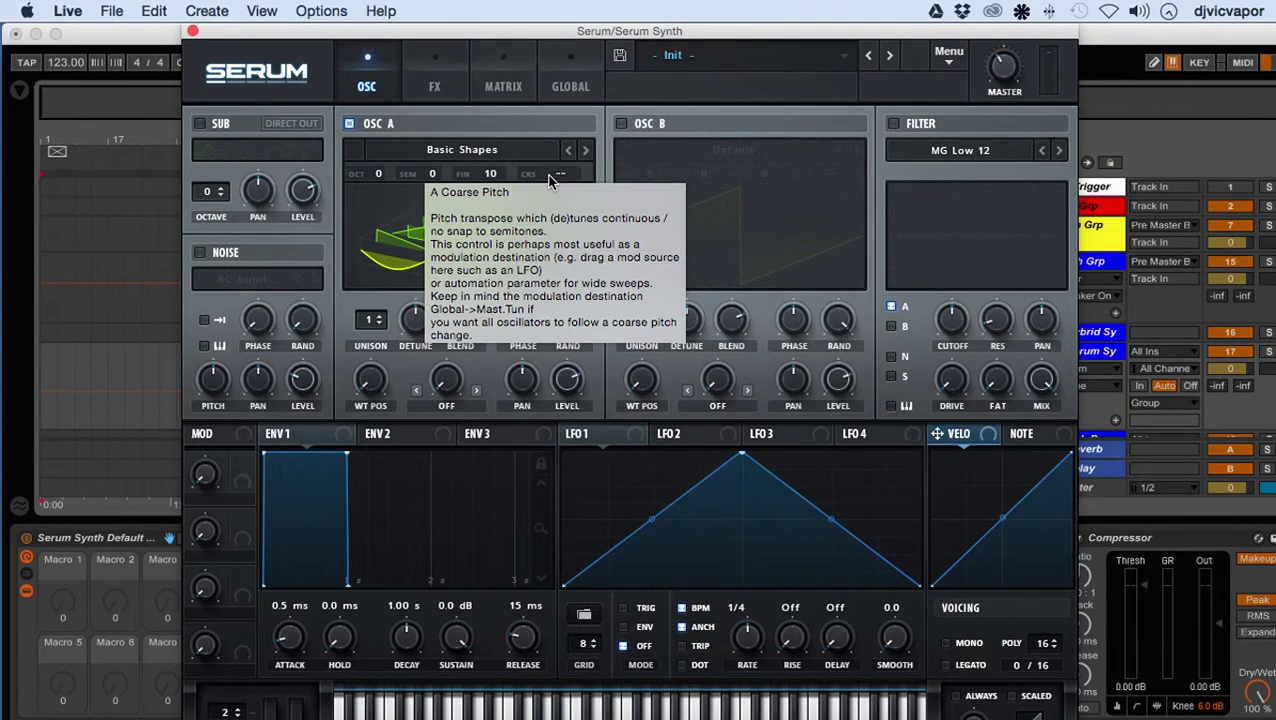
{"action": "mouse_move", "coordinate": [549, 179]}
{"action": "left_mouse_down"}
{"action": "mouse_move", "coordinate": [550, 94]}
{"action": "mouse_move", "coordinate": [533, 214]}
{"action": "mouse_move", "coordinate": [543, 152]}
{"action": "mouse_move", "coordinate": [541, 174]}
{"action": "left_mouse_up"}
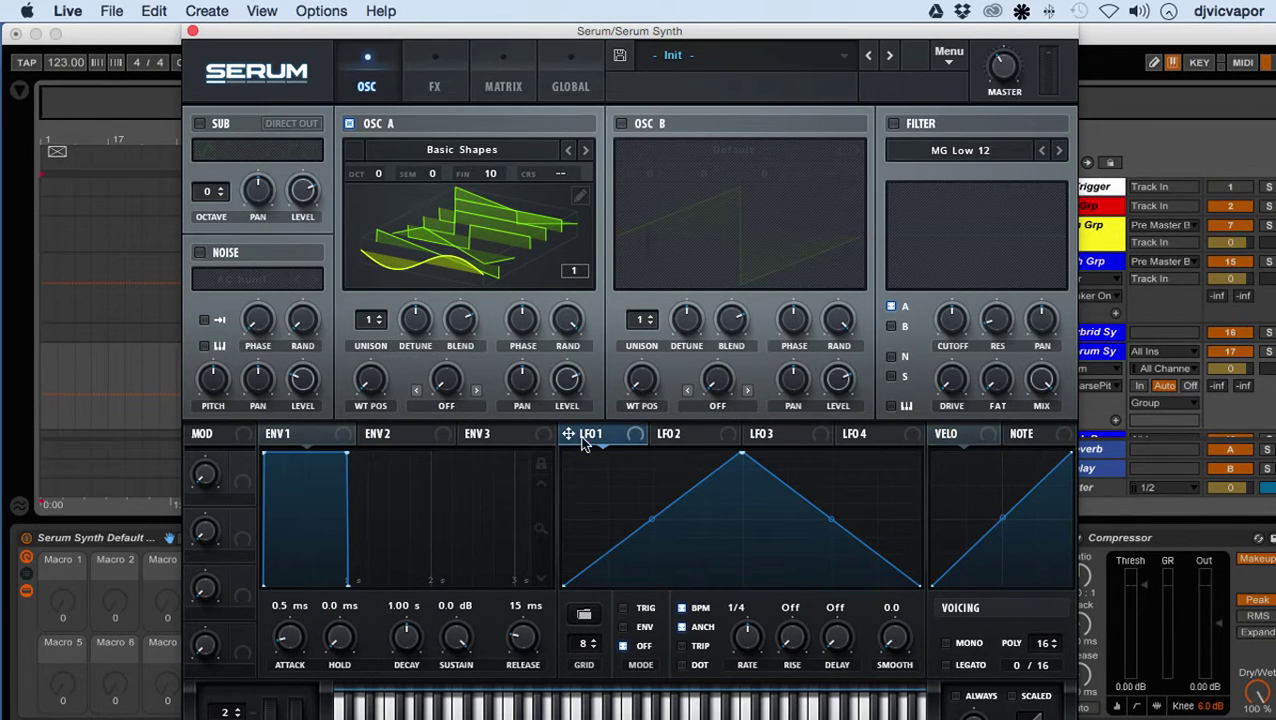
Route LFO 1 to Osc A's semitone, set the LFO rate to 2 bars, then remove all semitone modulators.
{"action": "left_click_drag", "start_coordinate": [570, 436], "coordinate": [411, 175]}
{"action": "left_click_drag", "start_coordinate": [743, 628], "coordinate": [742, 652]}
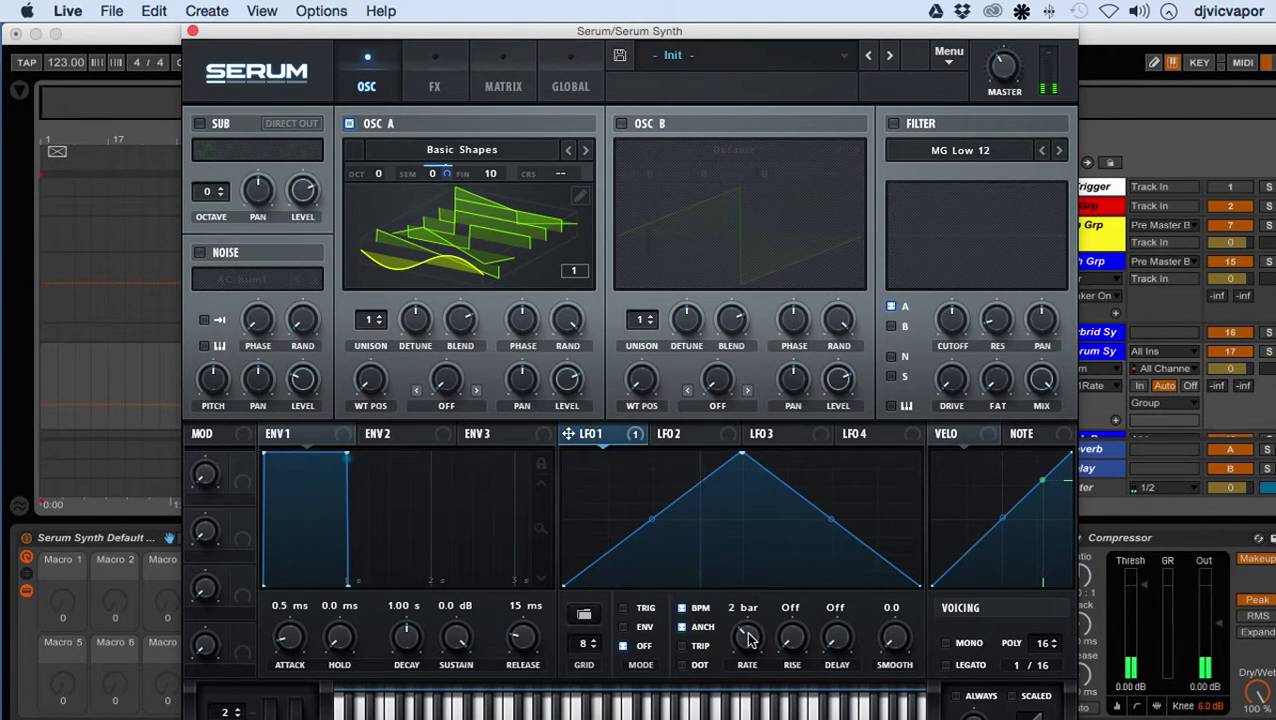
{"action": "mouse_move", "coordinate": [750, 636]}
{"action": "left_mouse_down"}
{"action": "mouse_move", "coordinate": [752, 622]}
{"action": "mouse_move", "coordinate": [750, 641]}
{"action": "left_mouse_up"}
{"action": "mouse_move", "coordinate": [753, 641]}
{"action": "left_mouse_down"}
{"action": "mouse_move", "coordinate": [753, 611]}
{"action": "mouse_move", "coordinate": [744, 651]}
{"action": "left_mouse_up"}
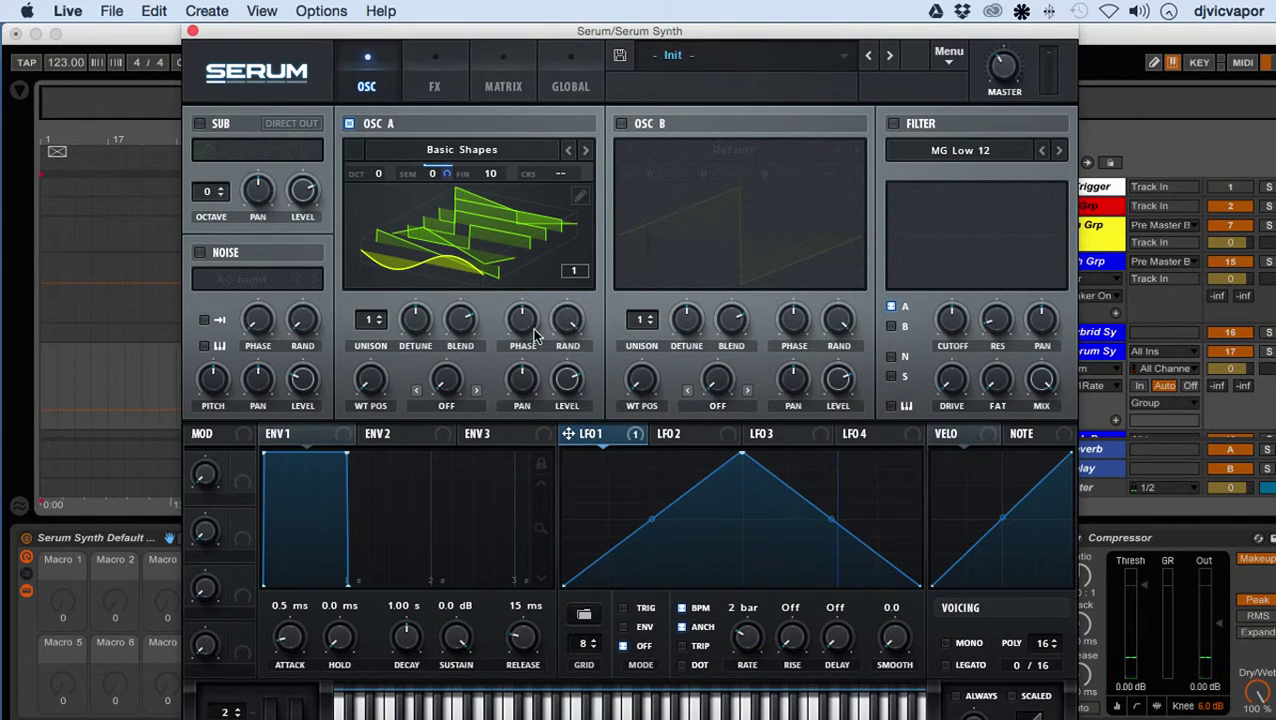
{"action": "right_click", "coordinate": [443, 176]}
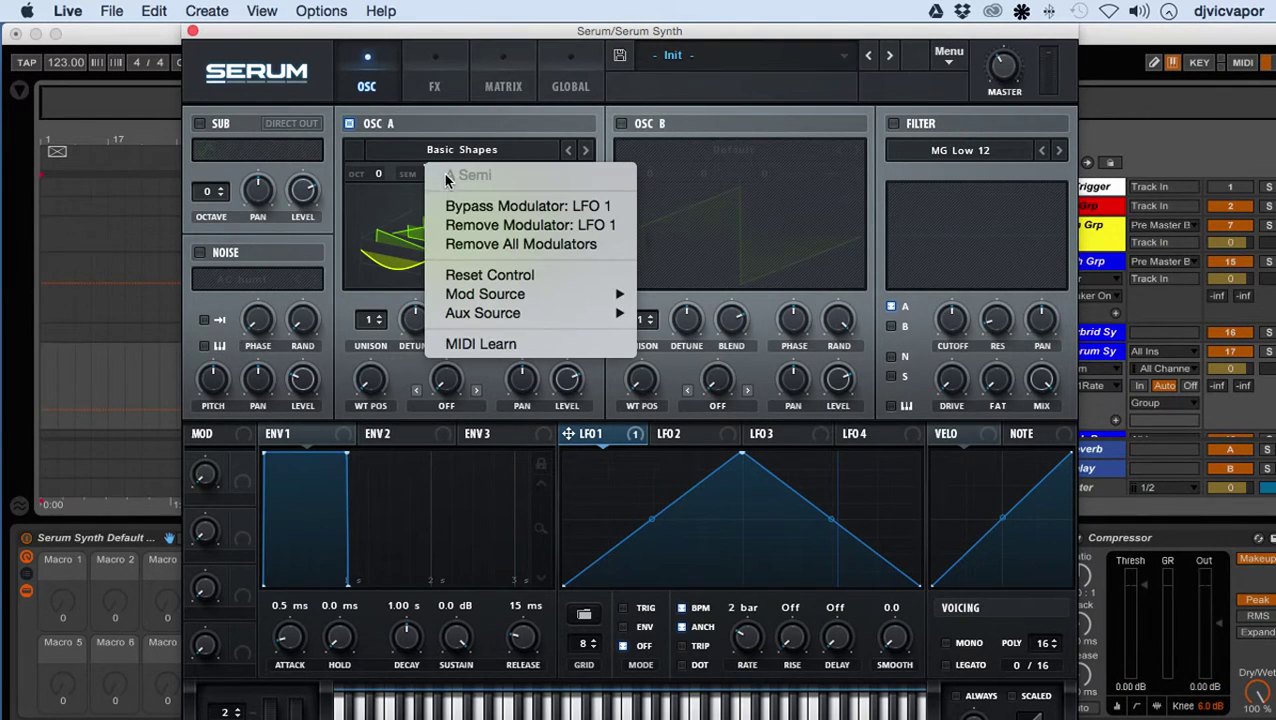
{"action": "left_click", "coordinate": [462, 245]}
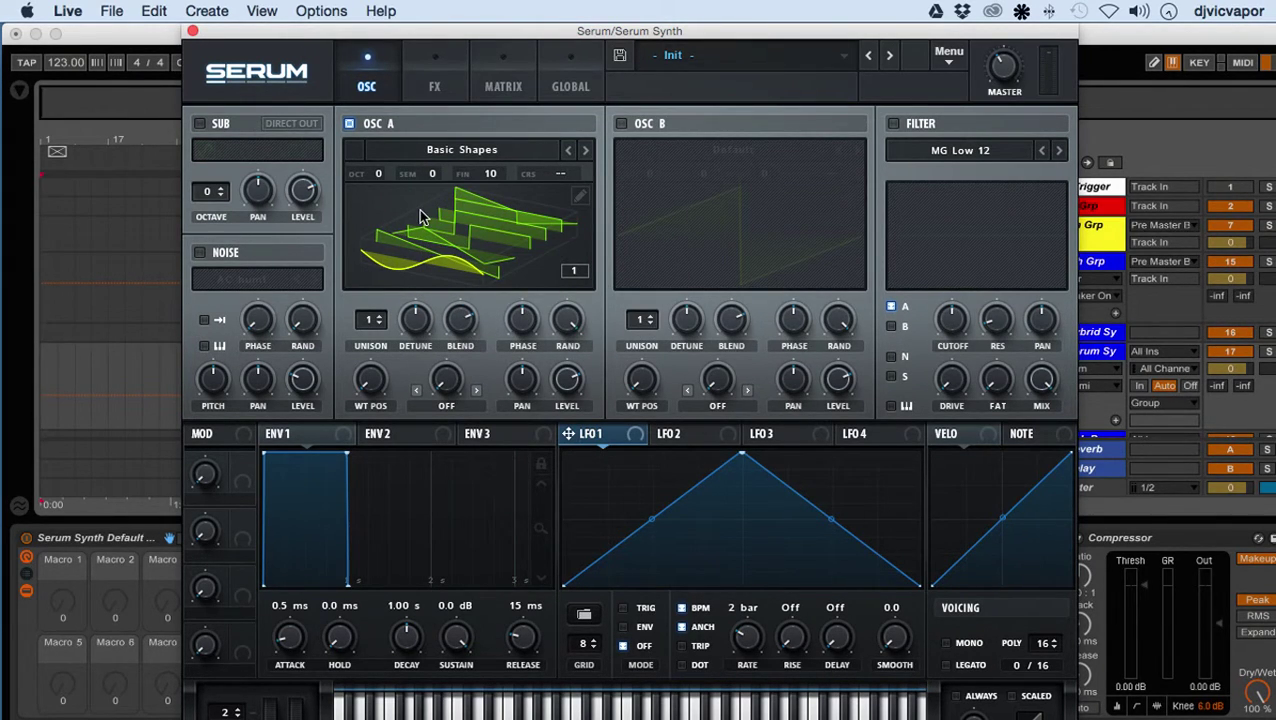
Raise Oscillator A's unison voice count from 1 to 9.
{"action": "left_click", "coordinate": [372, 322]}
{"action": "left_click_drag", "start_coordinate": [372, 322], "coordinate": [378, 220]}
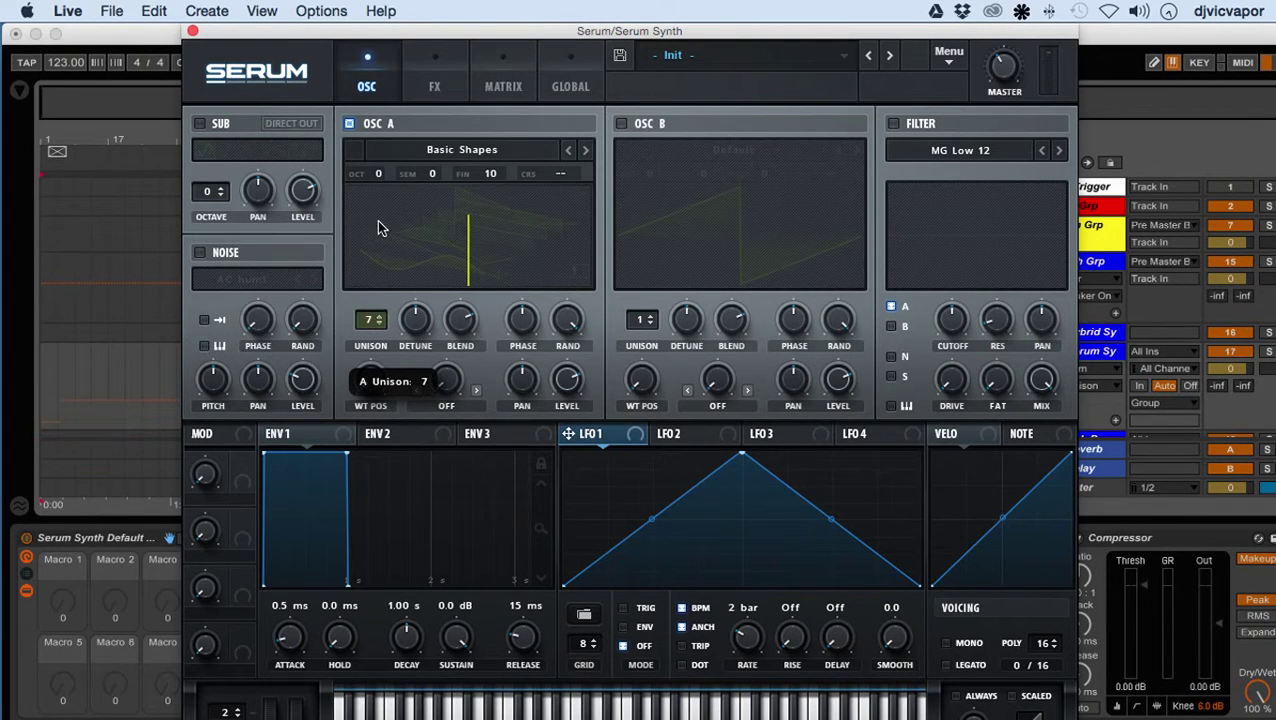
{"action": "left_click_drag", "start_coordinate": [365, 275], "coordinate": [372, 336]}
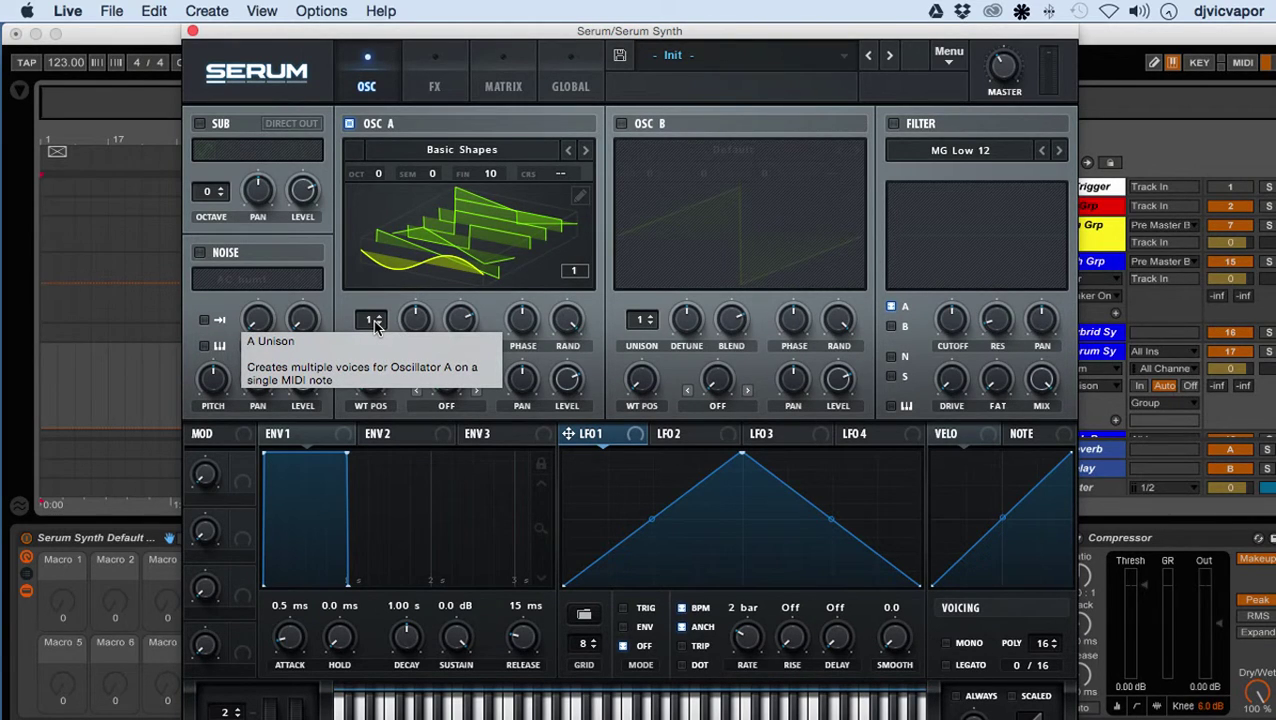
{"action": "mouse_move", "coordinate": [376, 327]}
{"action": "left_mouse_down"}
{"action": "mouse_move", "coordinate": [378, 240]}
{"action": "mouse_move", "coordinate": [377, 339]}
{"action": "left_mouse_up"}
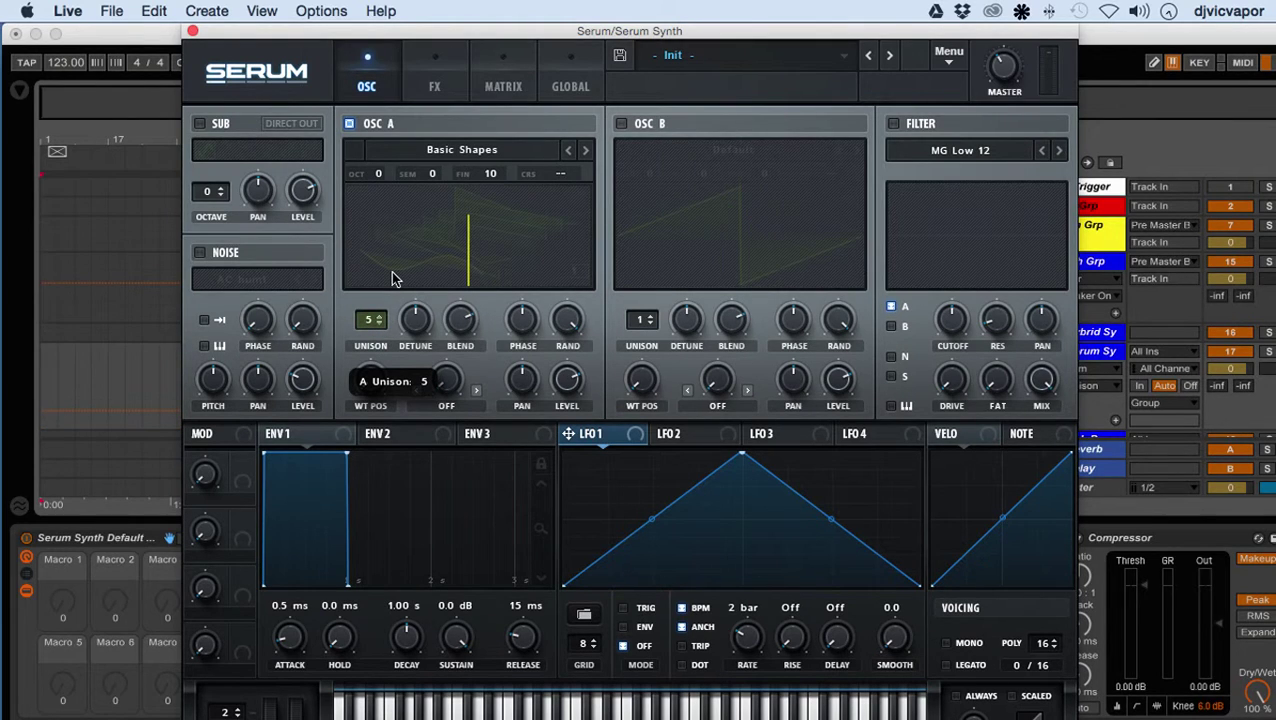
{"action": "scroll", "coordinate": [385, 313], "scroll_direction": "down", "scroll_amount": 2}
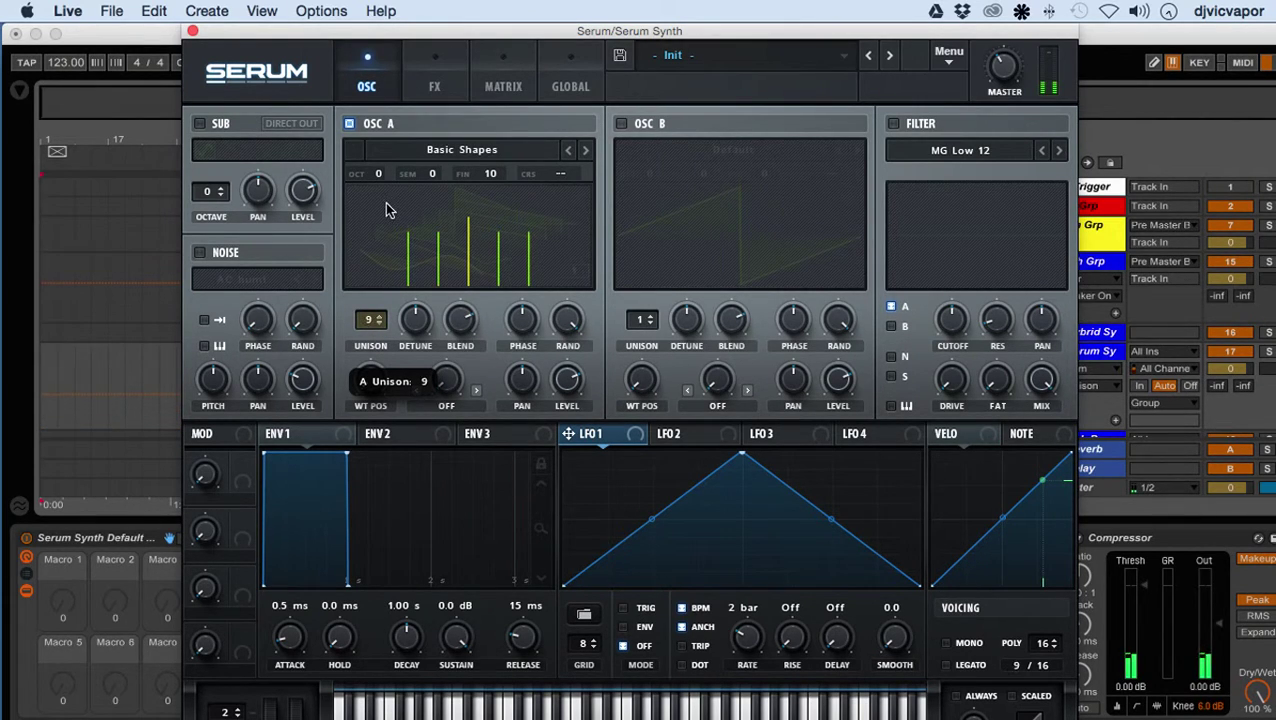
{"action": "left_click_drag", "start_coordinate": [385, 313], "coordinate": [376, 185]}
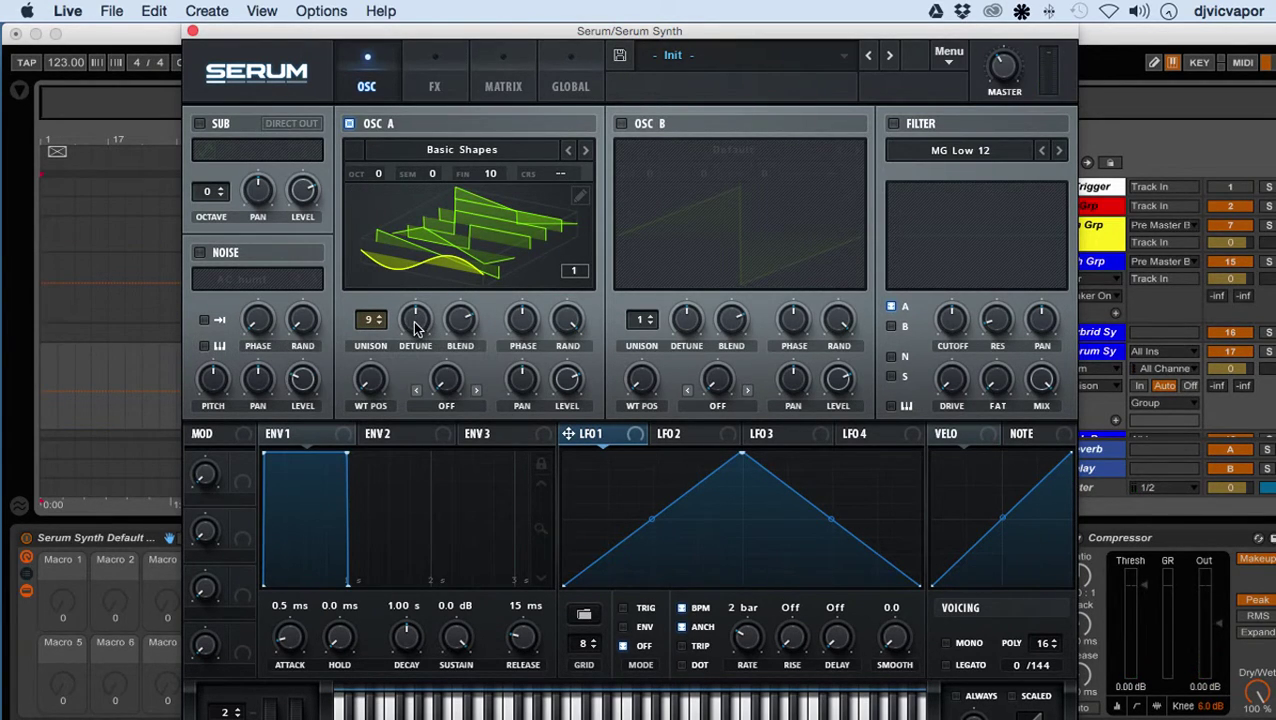
Play a note and sweep Oscillator A's unison detune with 7 voices, ending at 0.28.
{"action": "key", "text": "a"}
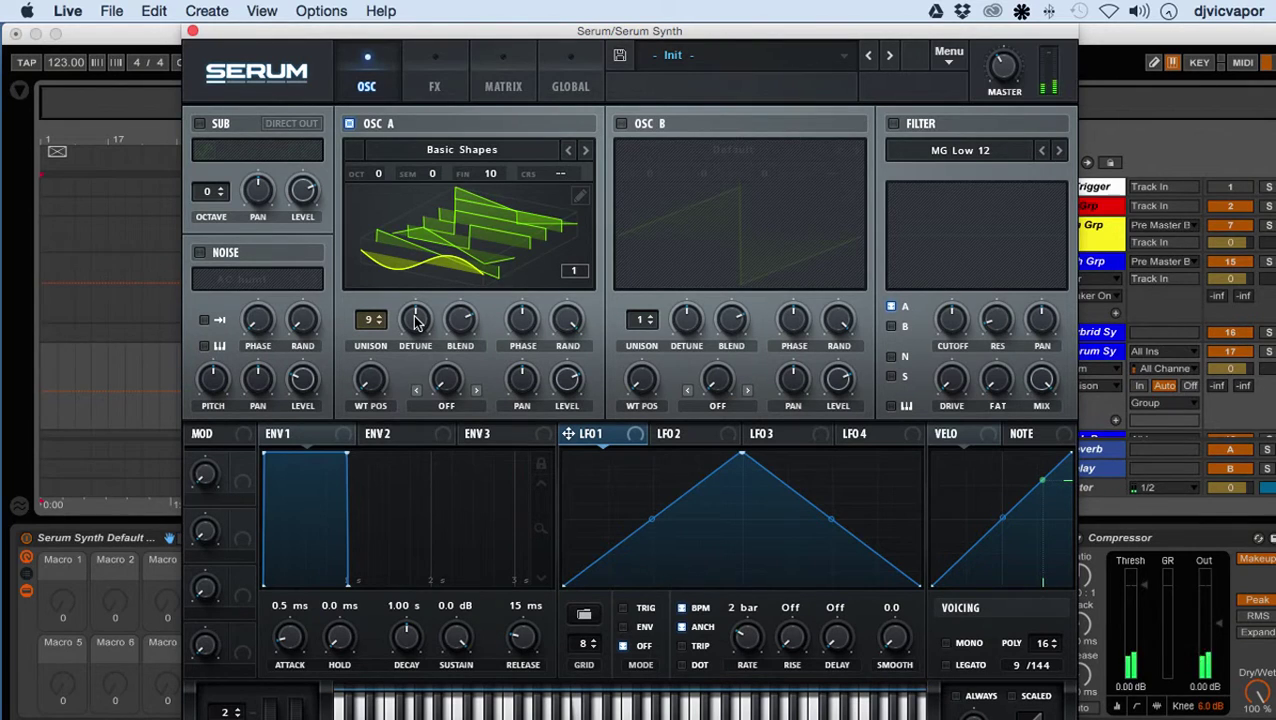
{"action": "left_click", "coordinate": [417, 321]}
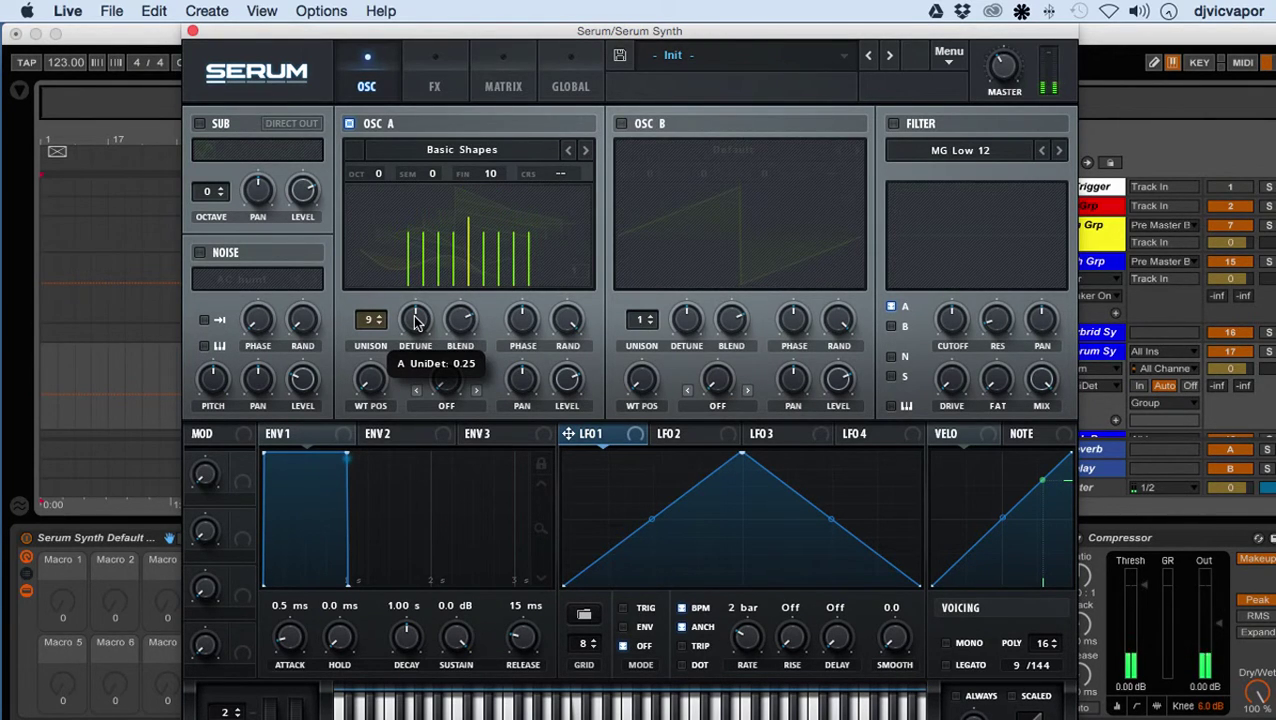
{"action": "left_click_drag", "start_coordinate": [417, 321], "coordinate": [418, 296]}
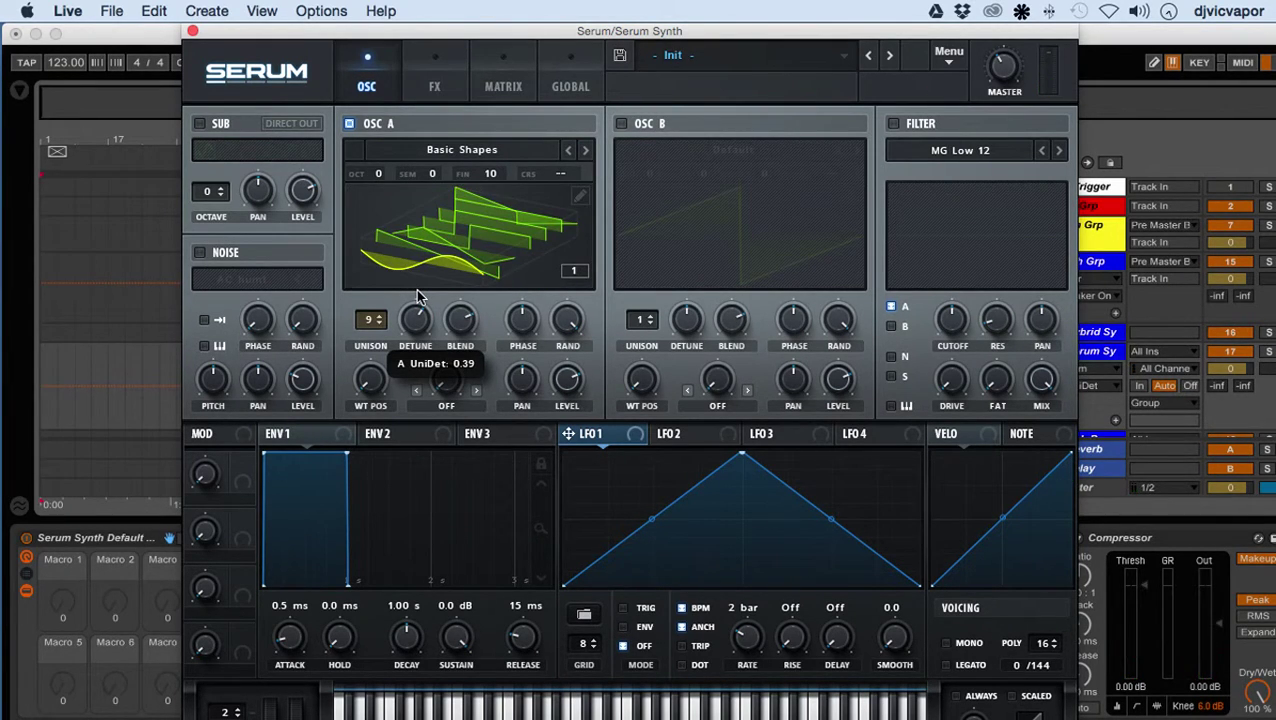
{"action": "left_click_drag", "start_coordinate": [418, 292], "coordinate": [425, 236]}
{"action": "left_click", "coordinate": [417, 326]}
{"action": "left_click", "coordinate": [416, 318]}
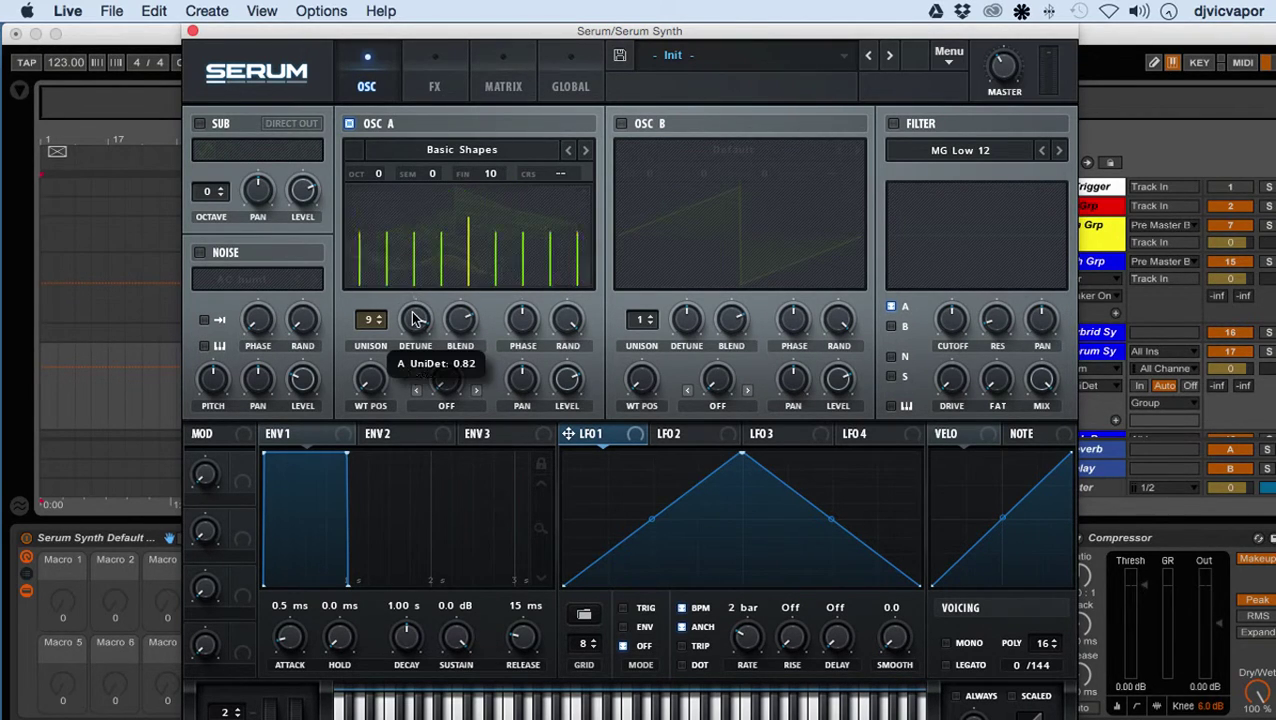
{"action": "left_click_drag", "start_coordinate": [416, 318], "coordinate": [370, 357]}
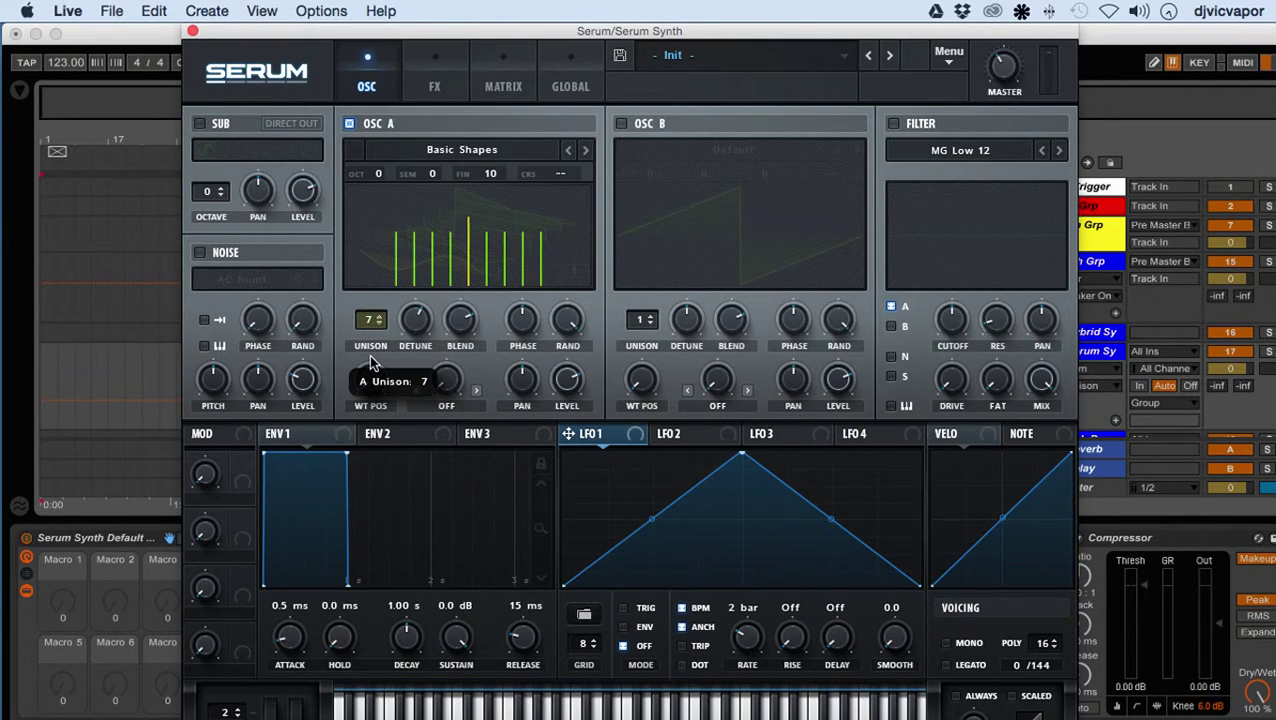
{"action": "mouse_move", "coordinate": [418, 320]}
{"action": "left_mouse_down"}
{"action": "mouse_move", "coordinate": [431, 246]}
{"action": "mouse_move", "coordinate": [423, 408]}
{"action": "mouse_move", "coordinate": [407, 276]}
{"action": "mouse_move", "coordinate": [396, 381]}
{"action": "mouse_move", "coordinate": [412, 335]}
{"action": "left_mouse_up"}
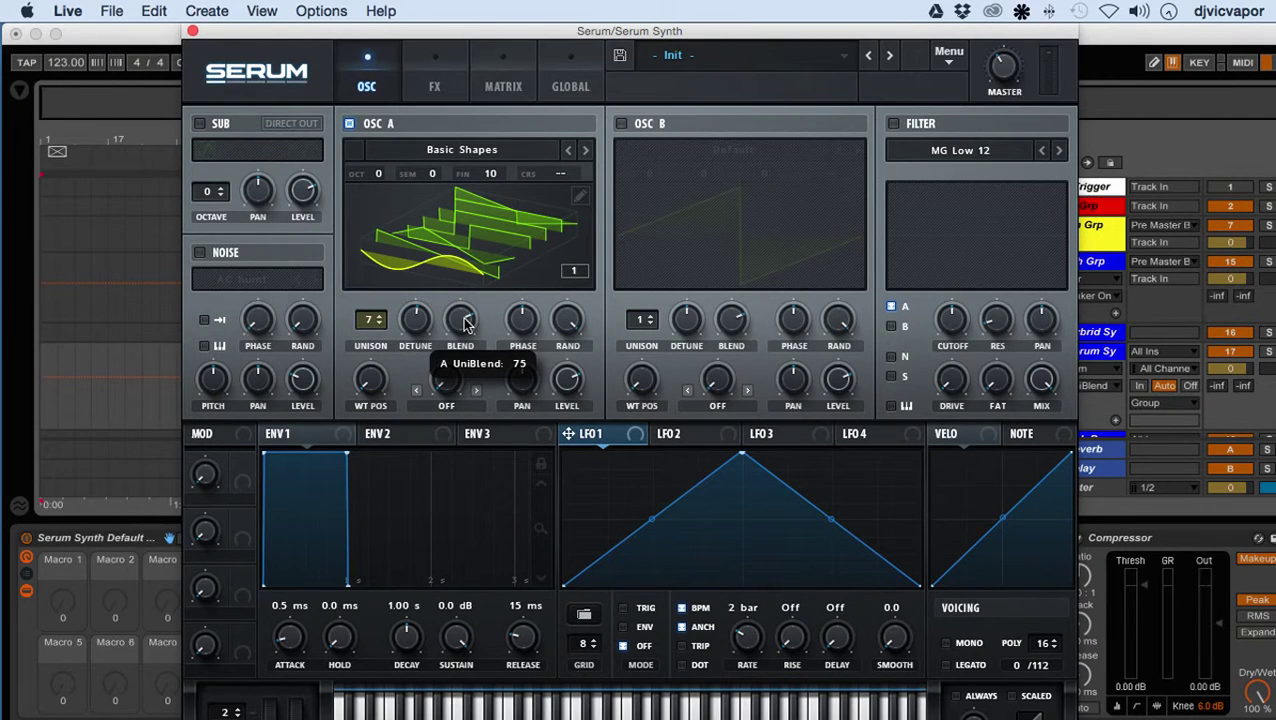
Drag Oscillator A's unison blend down from 75 to 62 and confirm the readout holds.
{"action": "mouse_move", "coordinate": [463, 323]}
{"action": "left_mouse_down"}
{"action": "mouse_move", "coordinate": [452, 432]}
{"action": "mouse_move", "coordinate": [465, 245]}
{"action": "mouse_move", "coordinate": [450, 418]}
{"action": "mouse_move", "coordinate": [462, 266]}
{"action": "mouse_move", "coordinate": [458, 323]}
{"action": "left_mouse_up"}
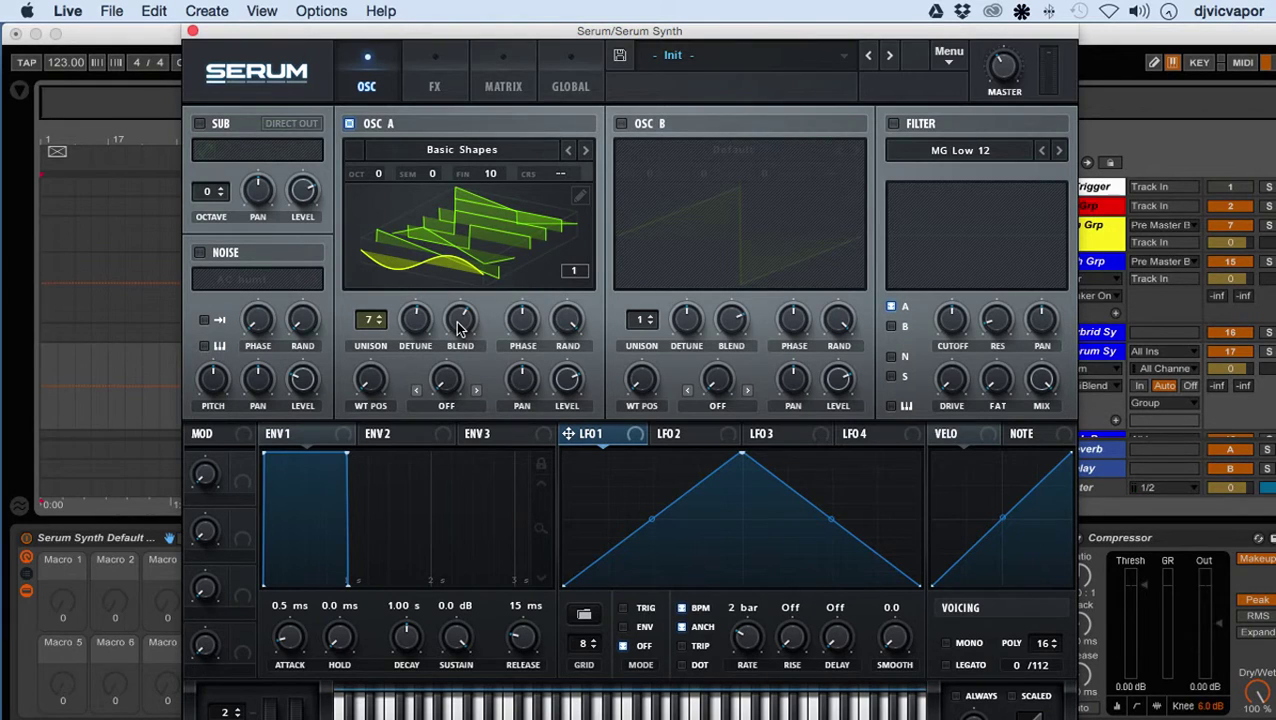
{"action": "left_click", "coordinate": [458, 323]}
{"action": "left_click", "coordinate": [458, 323]}
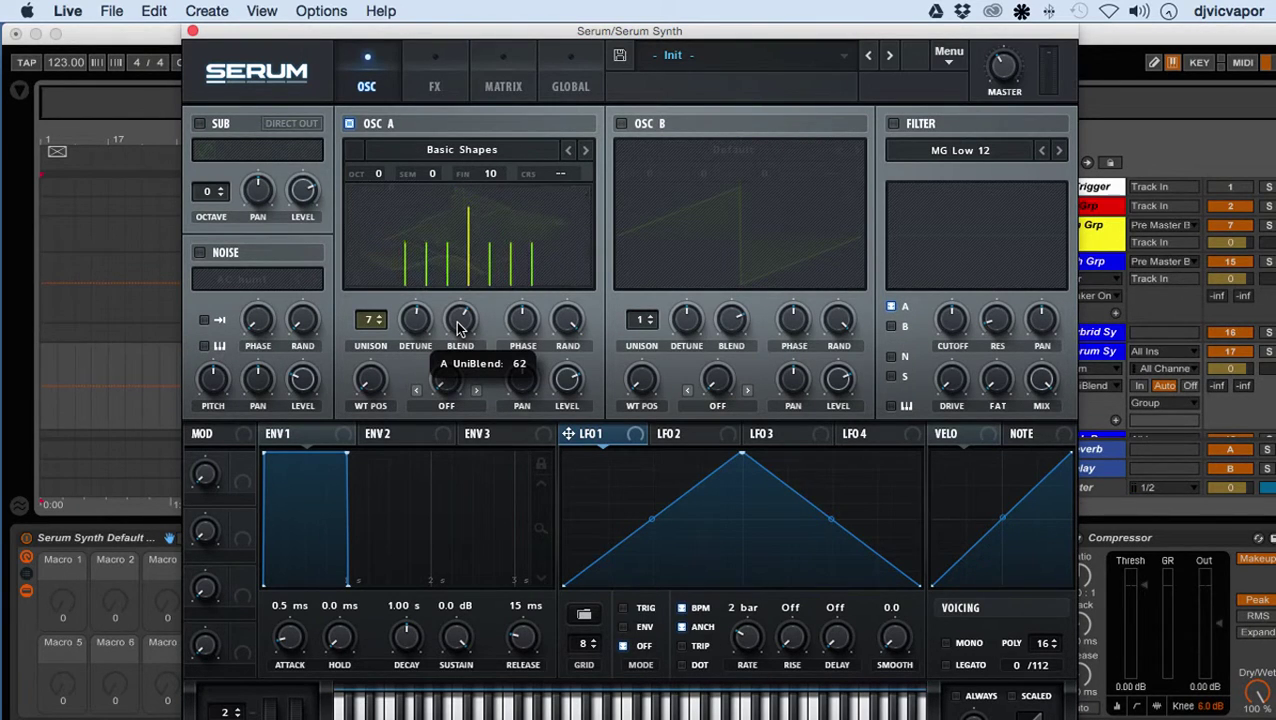
{"action": "left_click", "coordinate": [458, 323]}
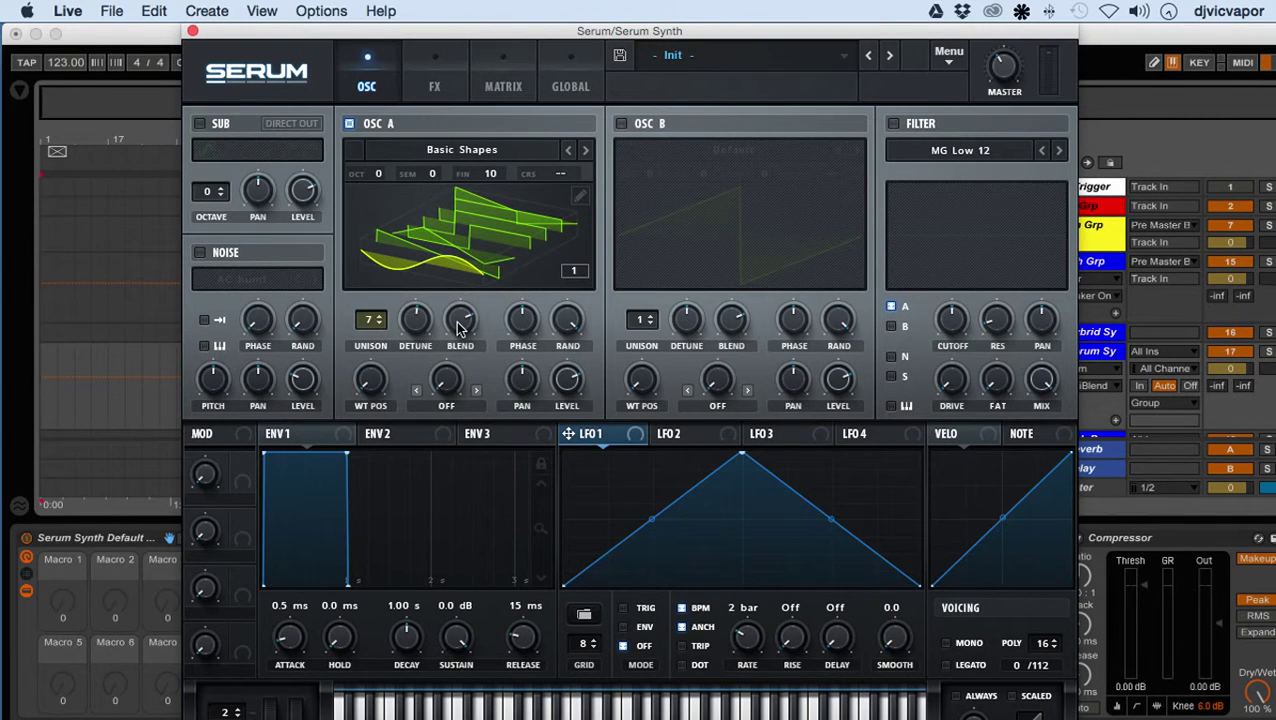
Sweep Oscillator A's phase knob between 145 and 227, leaving it at 186.
{"action": "left_click", "coordinate": [518, 320]}
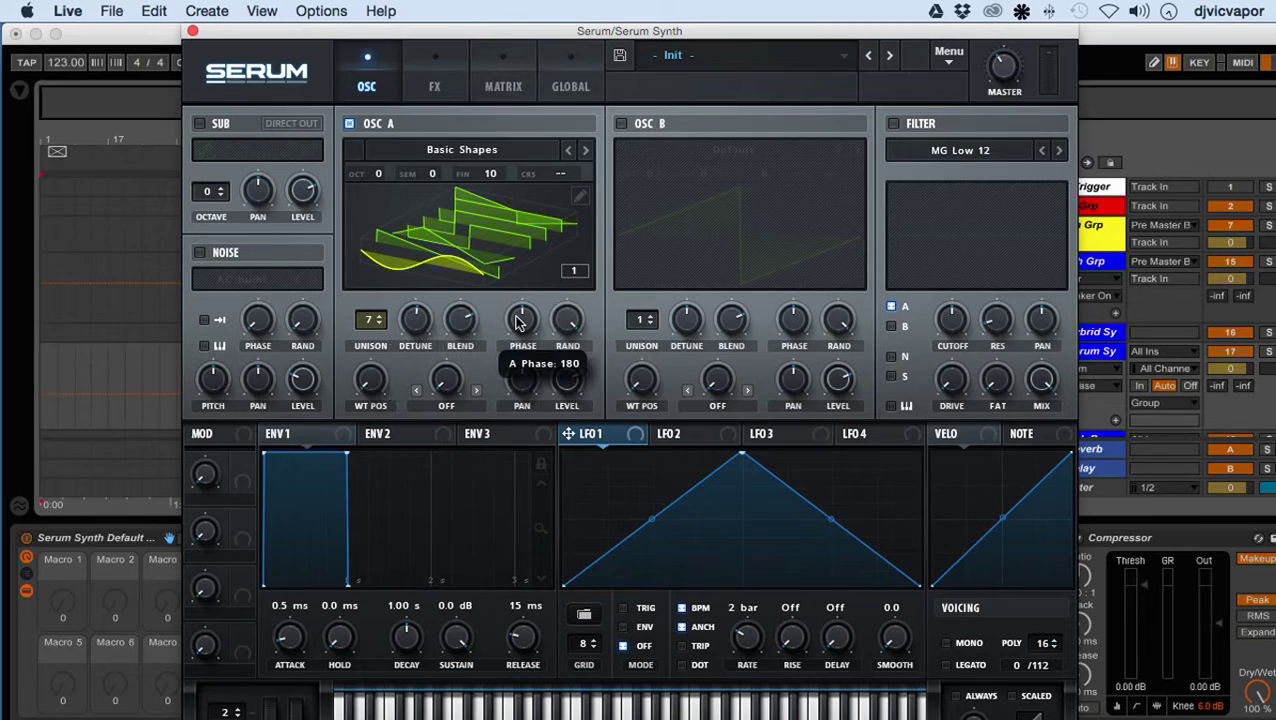
{"action": "mouse_move", "coordinate": [518, 318]}
{"action": "left_mouse_down"}
{"action": "mouse_move", "coordinate": [525, 246]}
{"action": "mouse_move", "coordinate": [519, 348]}
{"action": "mouse_move", "coordinate": [527, 277]}
{"action": "mouse_move", "coordinate": [518, 345]}
{"action": "mouse_move", "coordinate": [521, 311]}
{"action": "mouse_move", "coordinate": [518, 340]}
{"action": "mouse_move", "coordinate": [521, 322]}
{"action": "left_mouse_up"}
Enable Osc B and use Menu > Copy OSC A->B to duplicate Oscillator A's settings.
{"action": "left_click", "coordinate": [621, 124]}
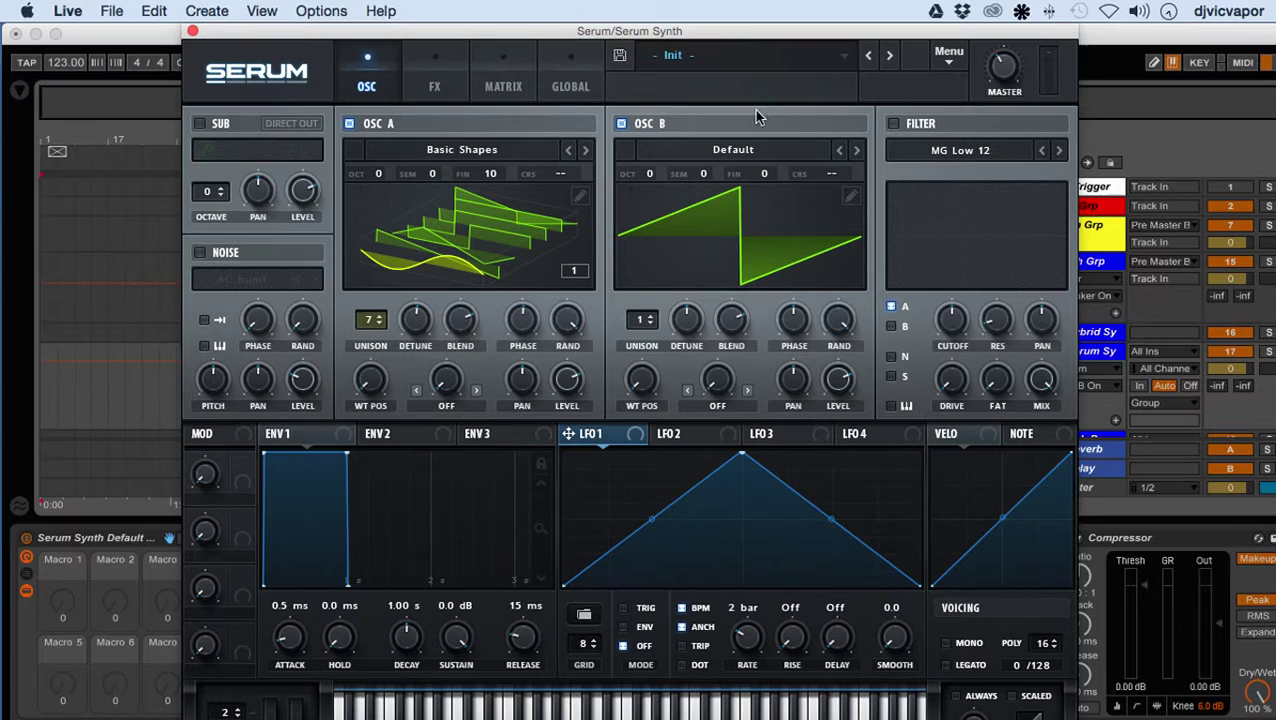
{"action": "left_click", "coordinate": [960, 62]}
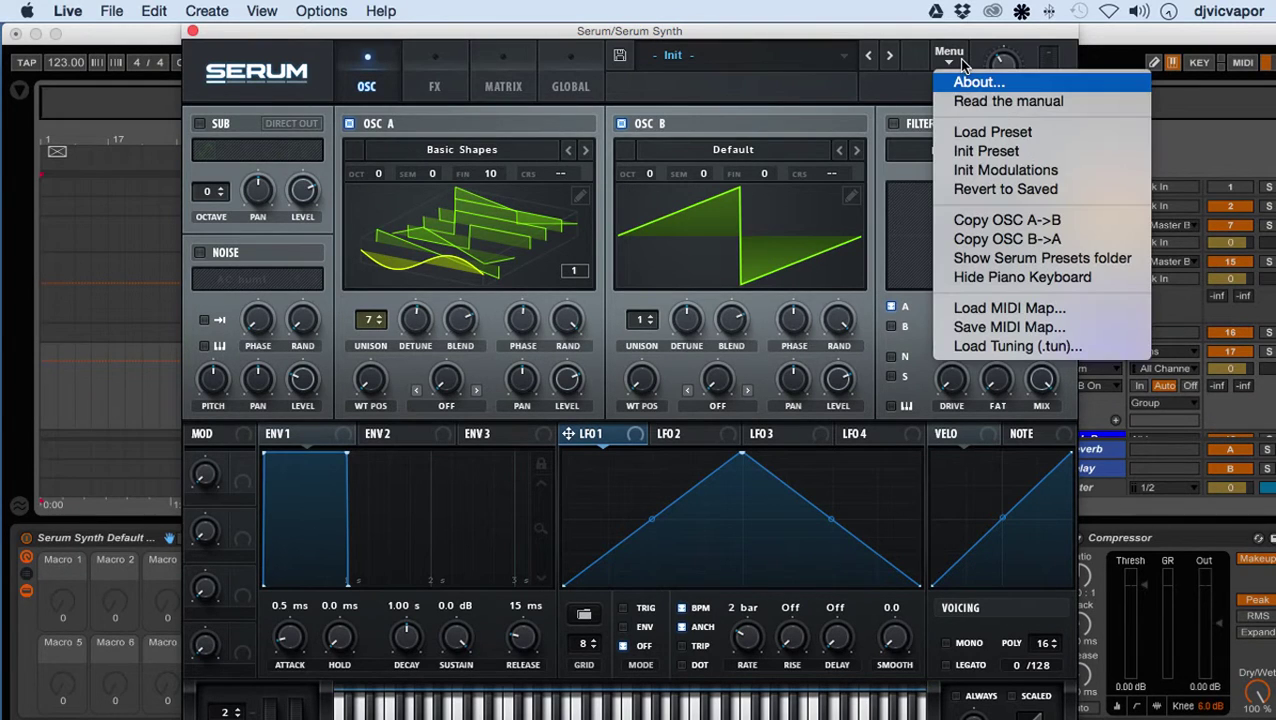
{"action": "left_click", "coordinate": [978, 220]}
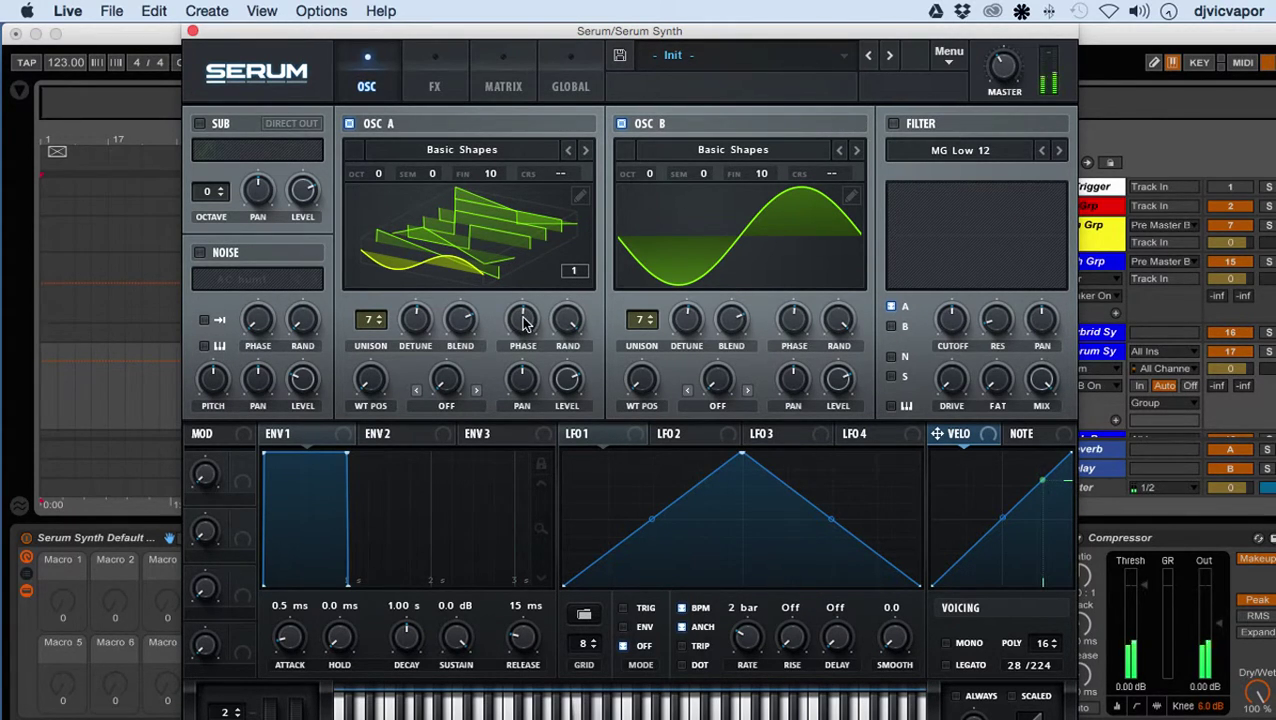
Adjust both oscillators' phases, Osc A ending at 123 and Osc B at 189, with Osc A in 2D.
{"action": "left_click_drag", "start_coordinate": [522, 320], "coordinate": [541, 285]}
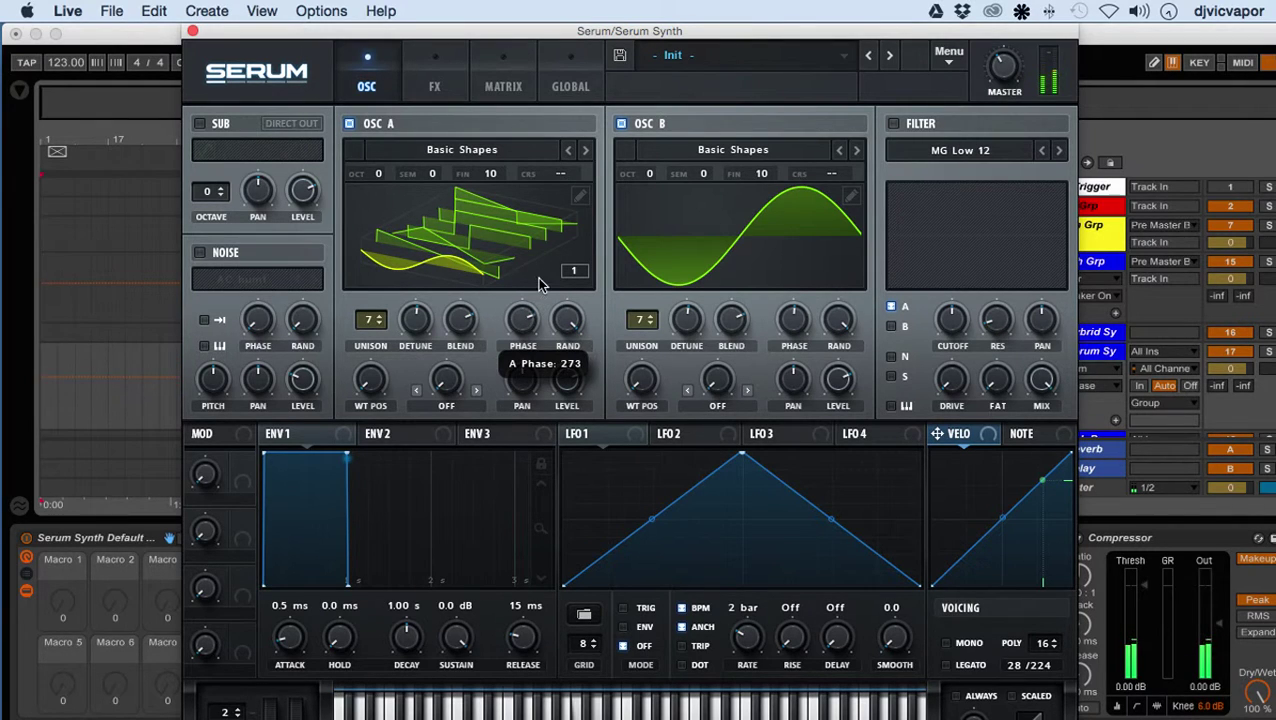
{"action": "left_click_drag", "start_coordinate": [790, 323], "coordinate": [790, 330]}
{"action": "left_click_drag", "start_coordinate": [522, 320], "coordinate": [533, 398]}
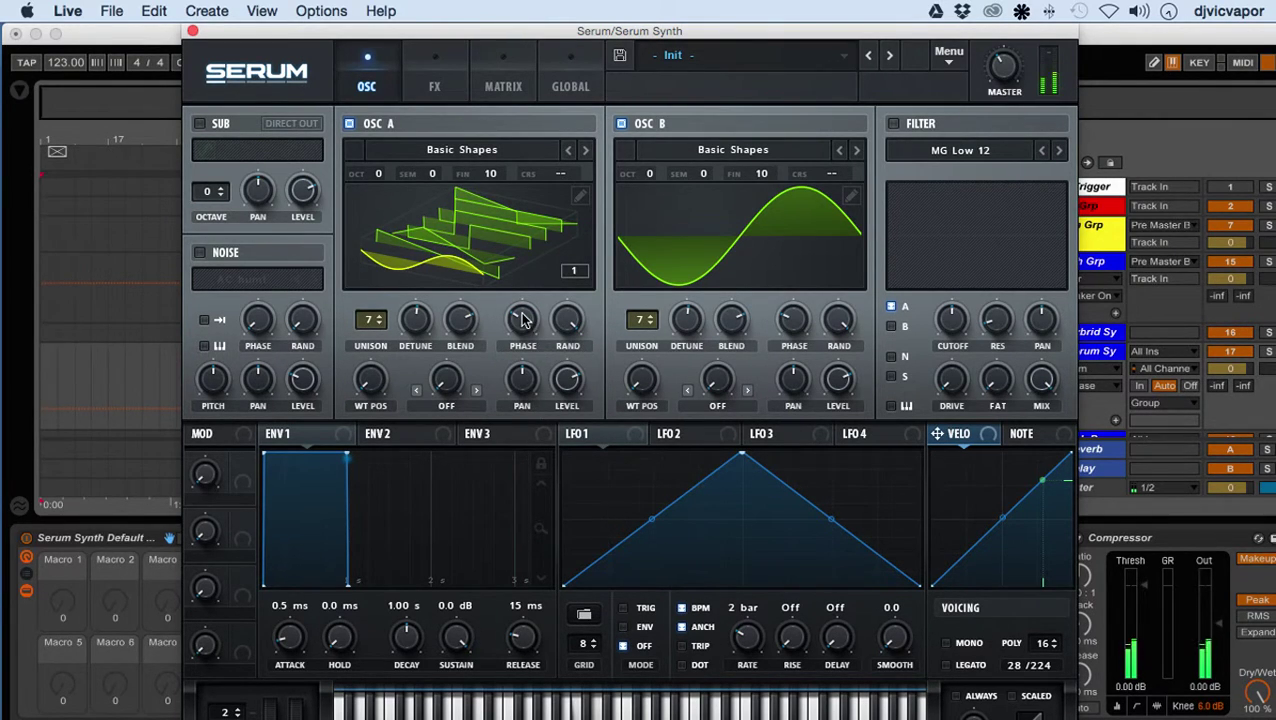
{"action": "left_click", "coordinate": [540, 268]}
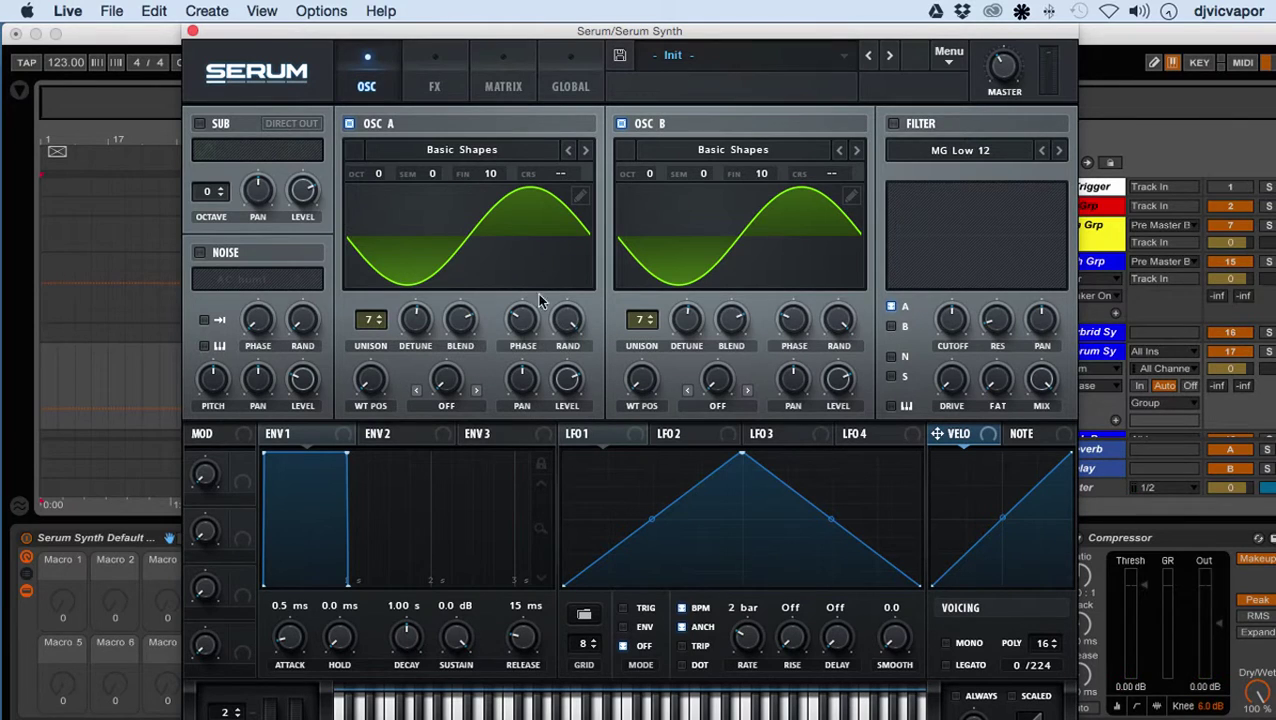
{"action": "left_click_drag", "start_coordinate": [524, 328], "coordinate": [535, 283]}
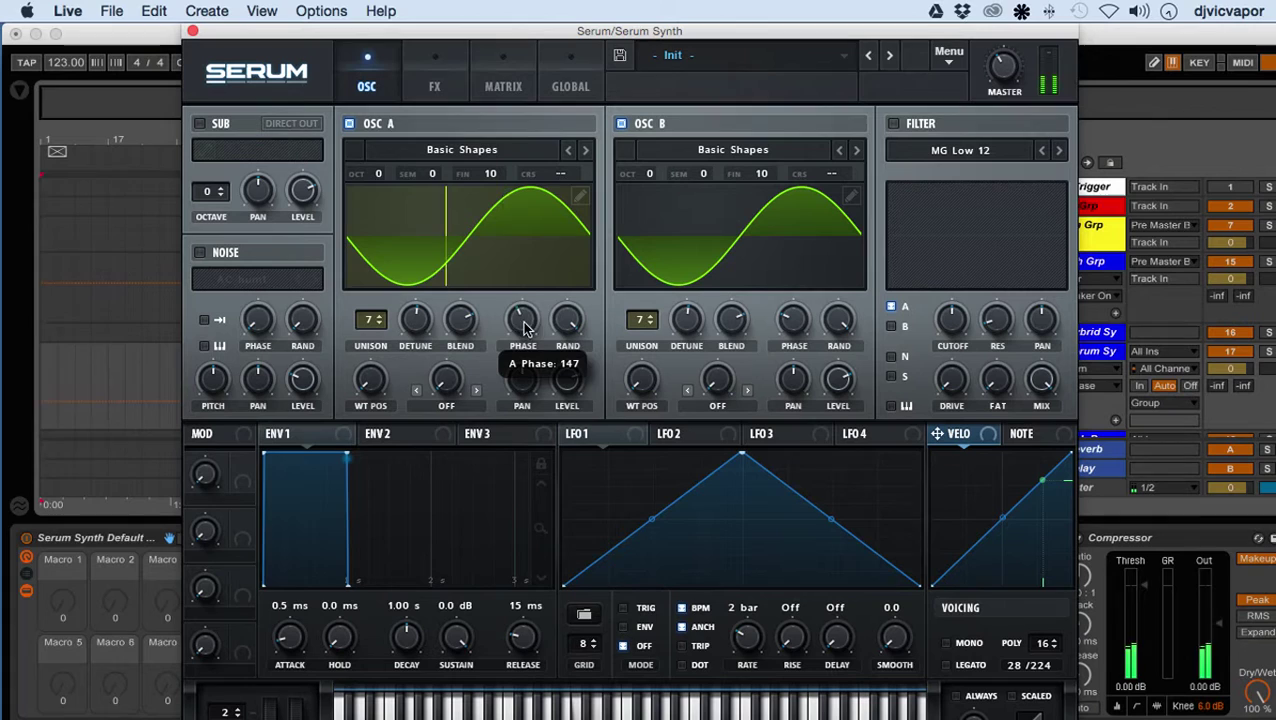
{"action": "mouse_move", "coordinate": [527, 330]}
{"action": "left_mouse_down"}
{"action": "mouse_move", "coordinate": [521, 342]}
{"action": "mouse_move", "coordinate": [521, 320]}
{"action": "mouse_move", "coordinate": [519, 376]}
{"action": "mouse_move", "coordinate": [521, 276]}
{"action": "mouse_move", "coordinate": [540, 257]}
{"action": "mouse_move", "coordinate": [527, 273]}
{"action": "mouse_move", "coordinate": [526, 342]}
{"action": "left_mouse_up"}
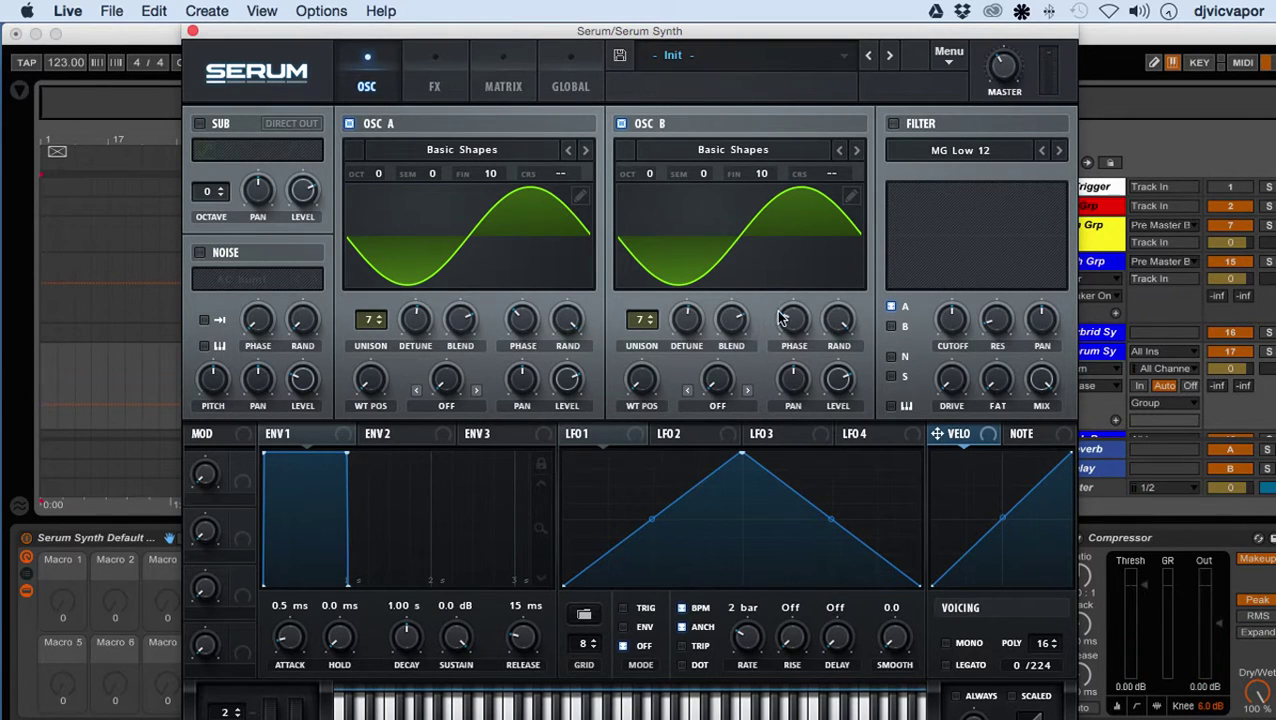
{"action": "mouse_move", "coordinate": [785, 320]}
{"action": "left_mouse_down"}
{"action": "mouse_move", "coordinate": [795, 283]}
{"action": "mouse_move", "coordinate": [788, 316]}
{"action": "left_mouse_up"}
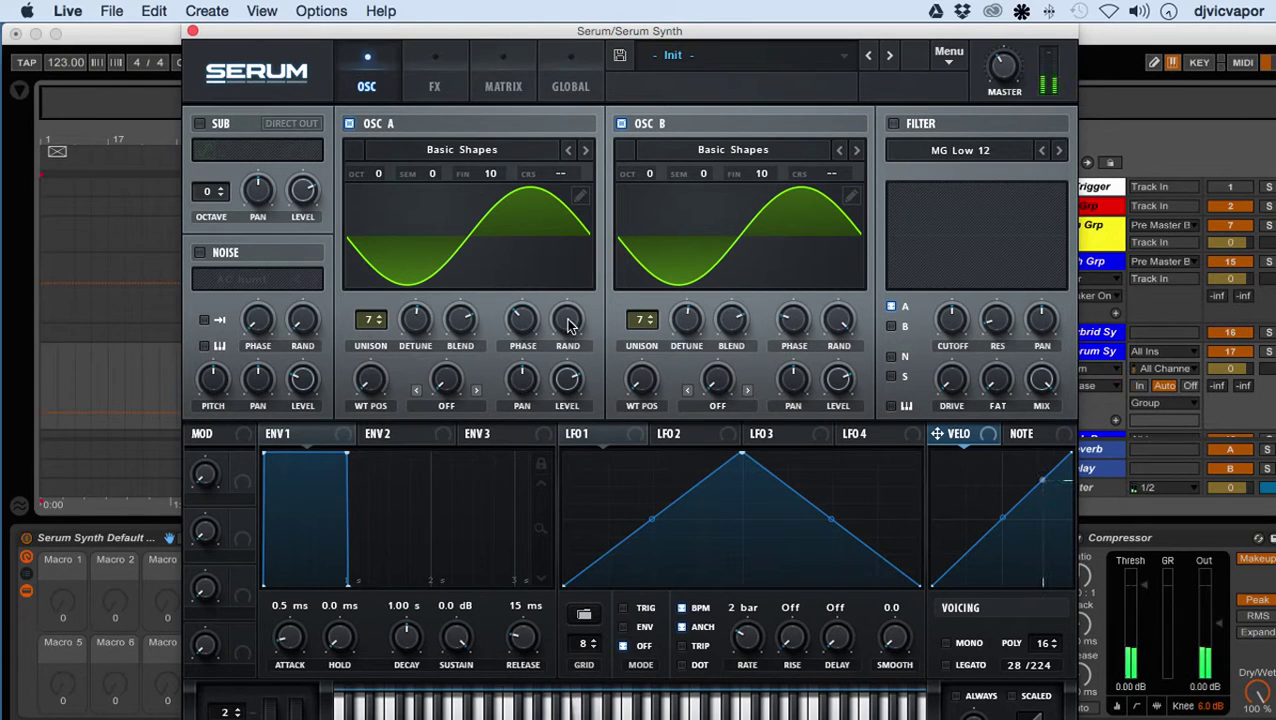
Lower Osc A's random phase amount to about 29%.
{"action": "left_click_drag", "start_coordinate": [567, 322], "coordinate": [560, 455]}
{"action": "mouse_move", "coordinate": [570, 323]}
{"action": "left_mouse_down"}
{"action": "mouse_move", "coordinate": [567, 346]}
{"action": "mouse_move", "coordinate": [529, 314]}
{"action": "mouse_move", "coordinate": [545, 275]}
{"action": "mouse_move", "coordinate": [522, 345]}
{"action": "mouse_move", "coordinate": [579, 279]}
{"action": "mouse_move", "coordinate": [585, 249]}
{"action": "mouse_move", "coordinate": [567, 245]}
{"action": "left_mouse_up"}
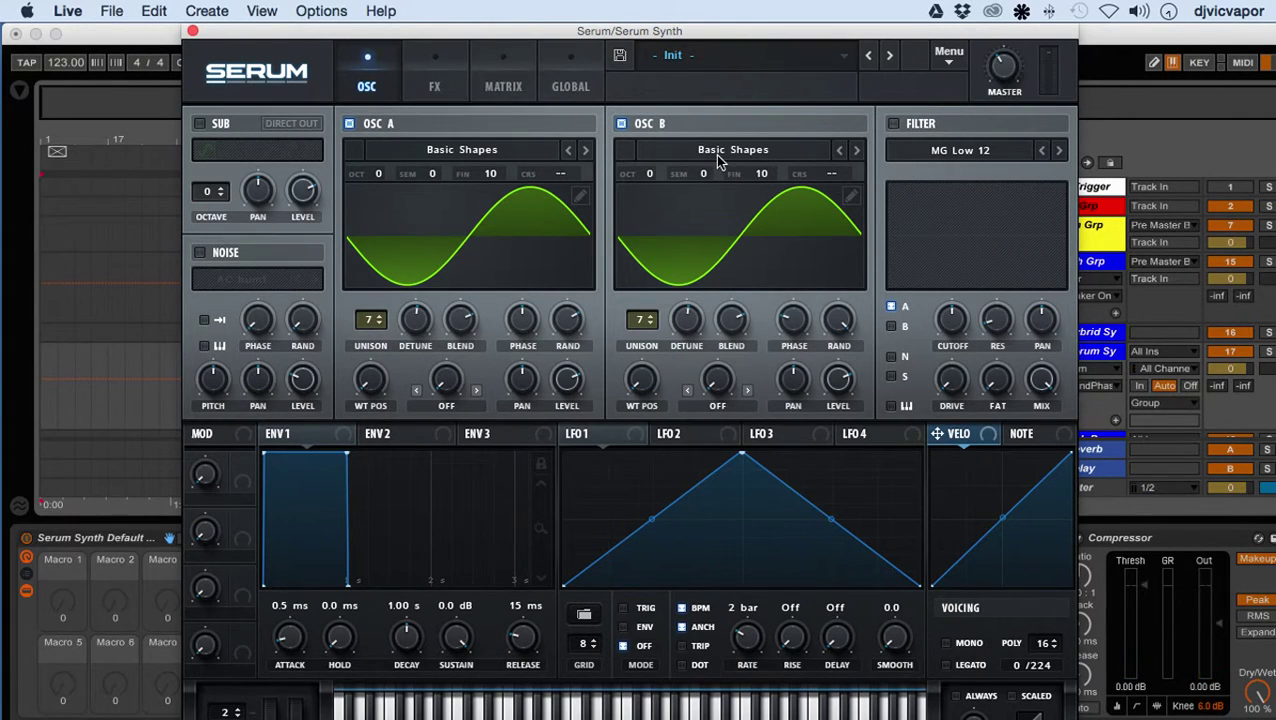
Turn Osc B off and review Osc A's wavetable position and warp in the 3D view.
{"action": "left_click", "coordinate": [621, 124]}
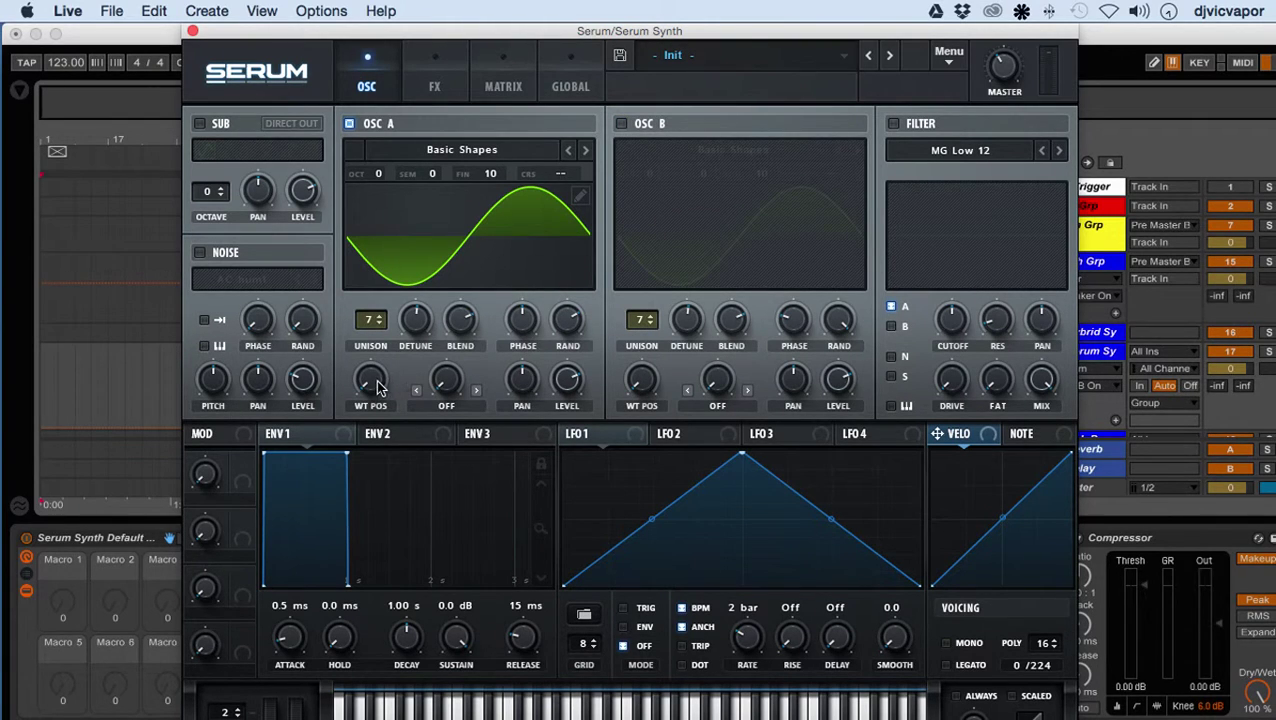
{"action": "left_click", "coordinate": [515, 273]}
{"action": "left_click_drag", "start_coordinate": [370, 387], "coordinate": [445, 405]}
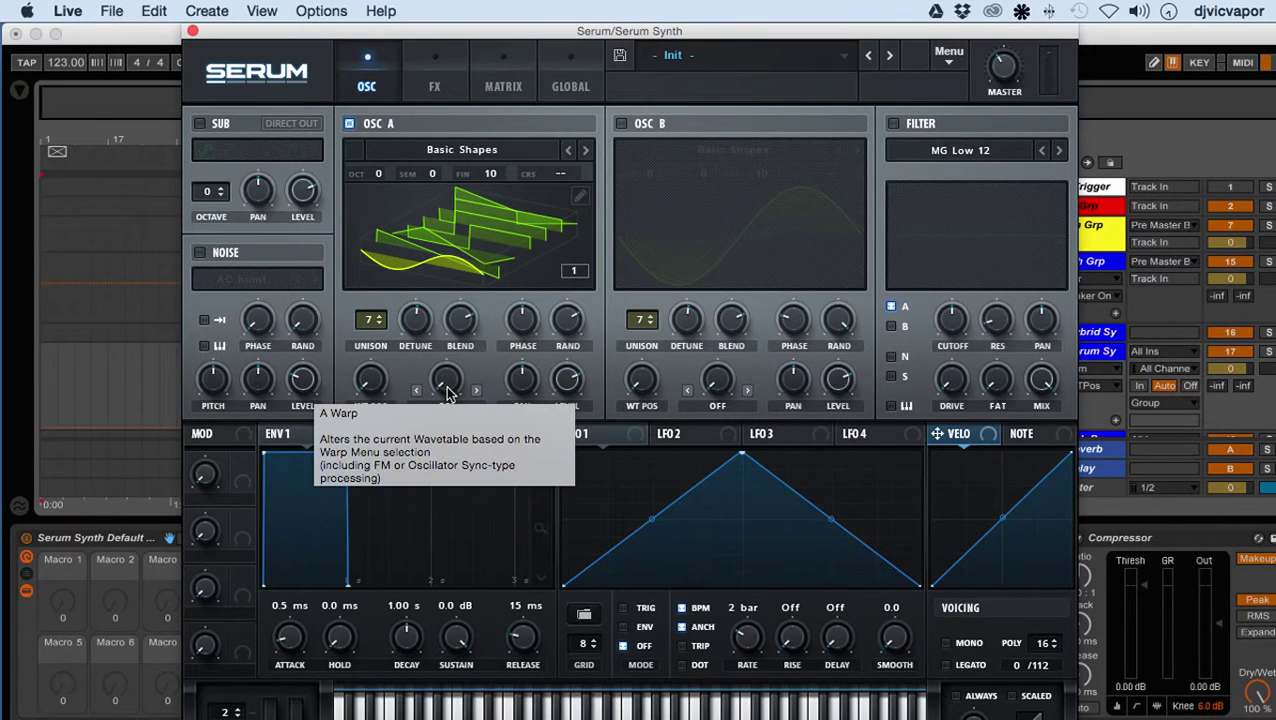
{"action": "left_click_drag", "start_coordinate": [447, 393], "coordinate": [538, 273]}
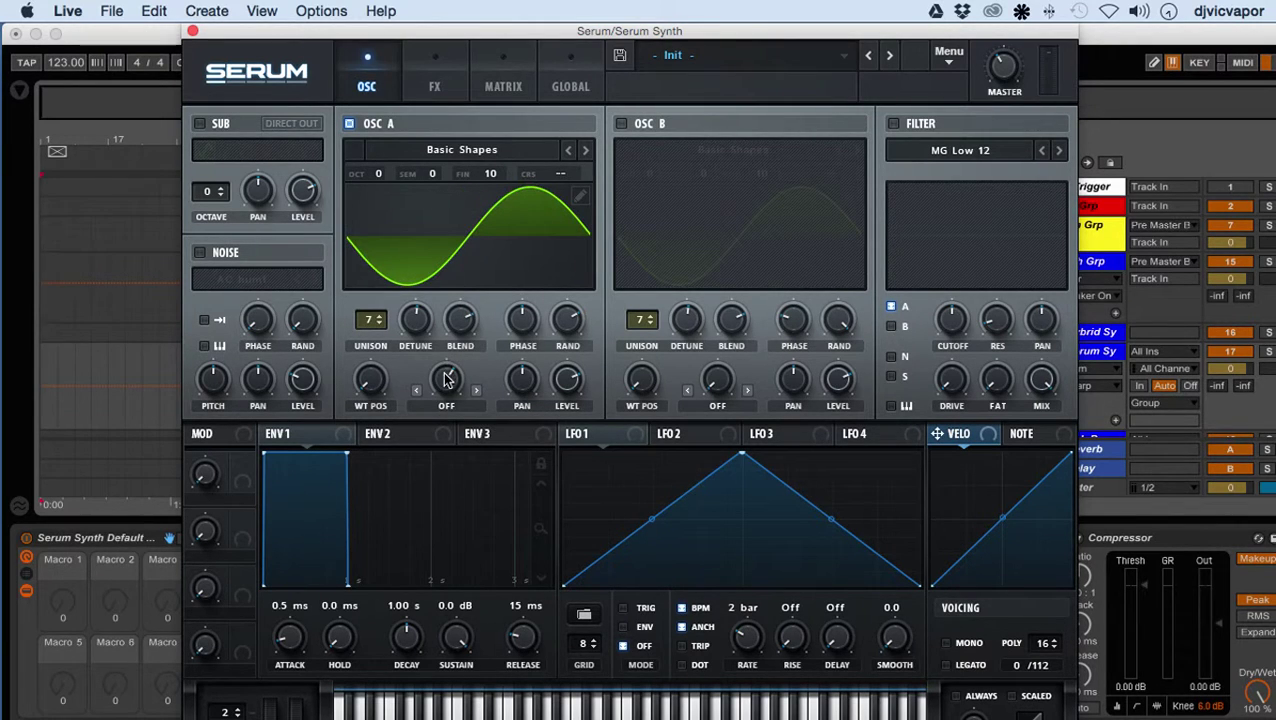
Set Osc A's warp mode to Off, try the sync warp modes, then return to Off.
{"action": "mouse_move", "coordinate": [446, 383]}
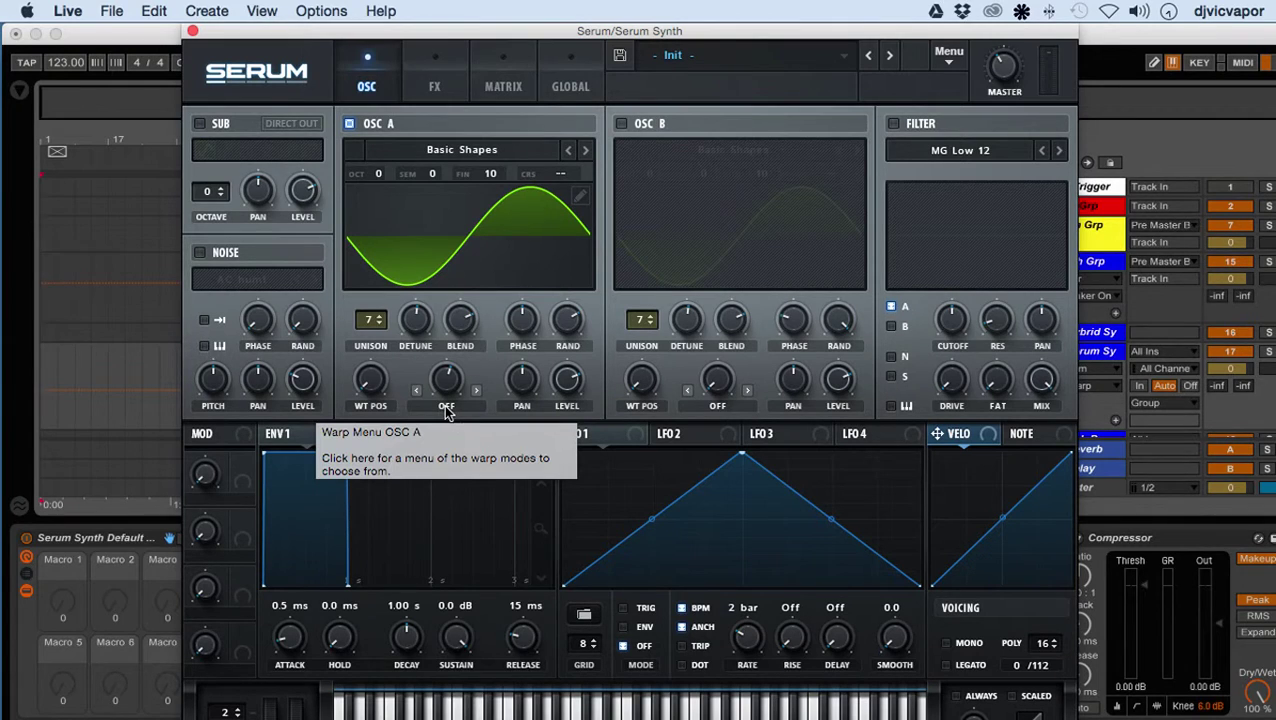
{"action": "left_click", "coordinate": [444, 405]}
{"action": "scroll", "coordinate": [471, 510], "scroll_direction": "down", "scroll_amount": 3}
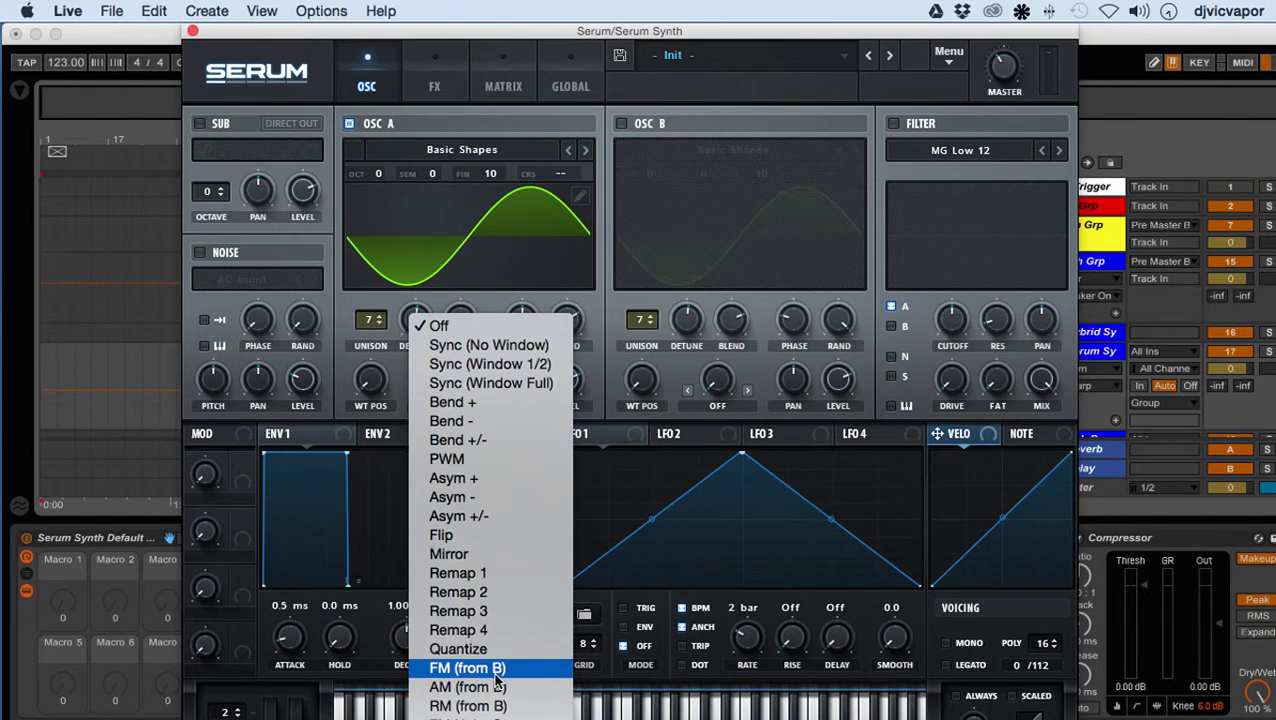
{"action": "left_click", "coordinate": [456, 330]}
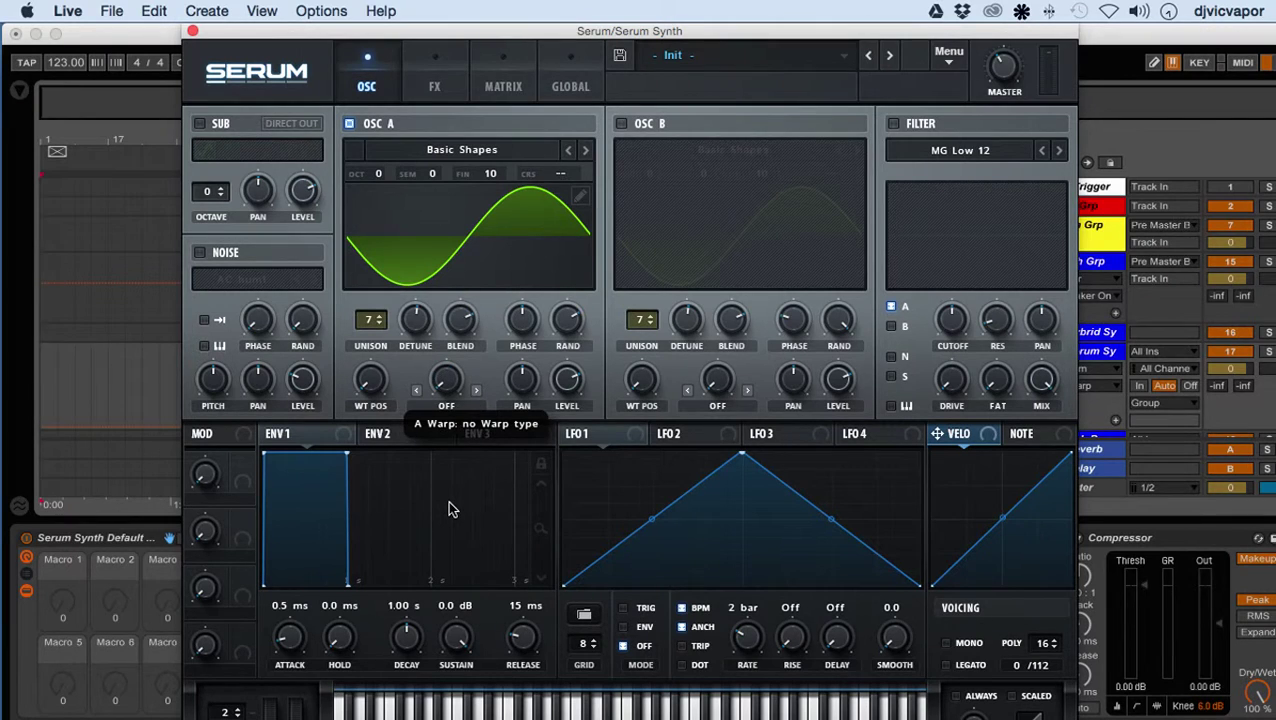
{"action": "left_click", "coordinate": [476, 392]}
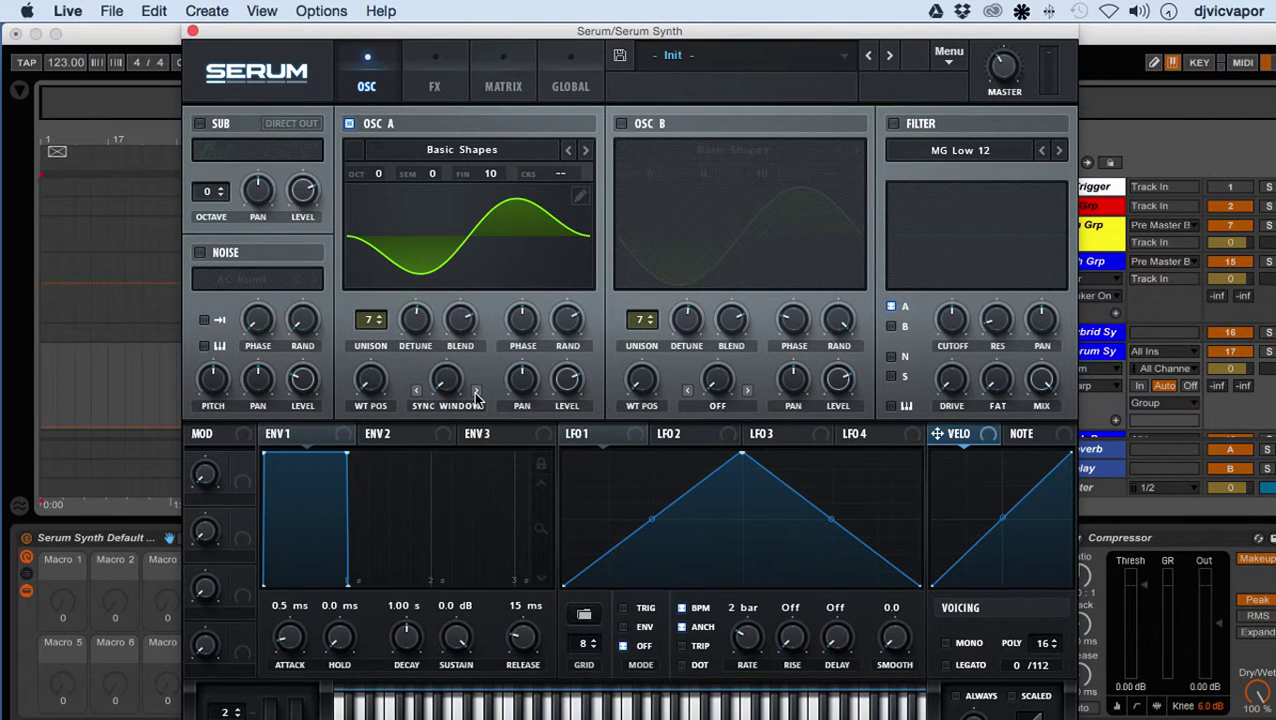
{"action": "left_click", "coordinate": [418, 391]}
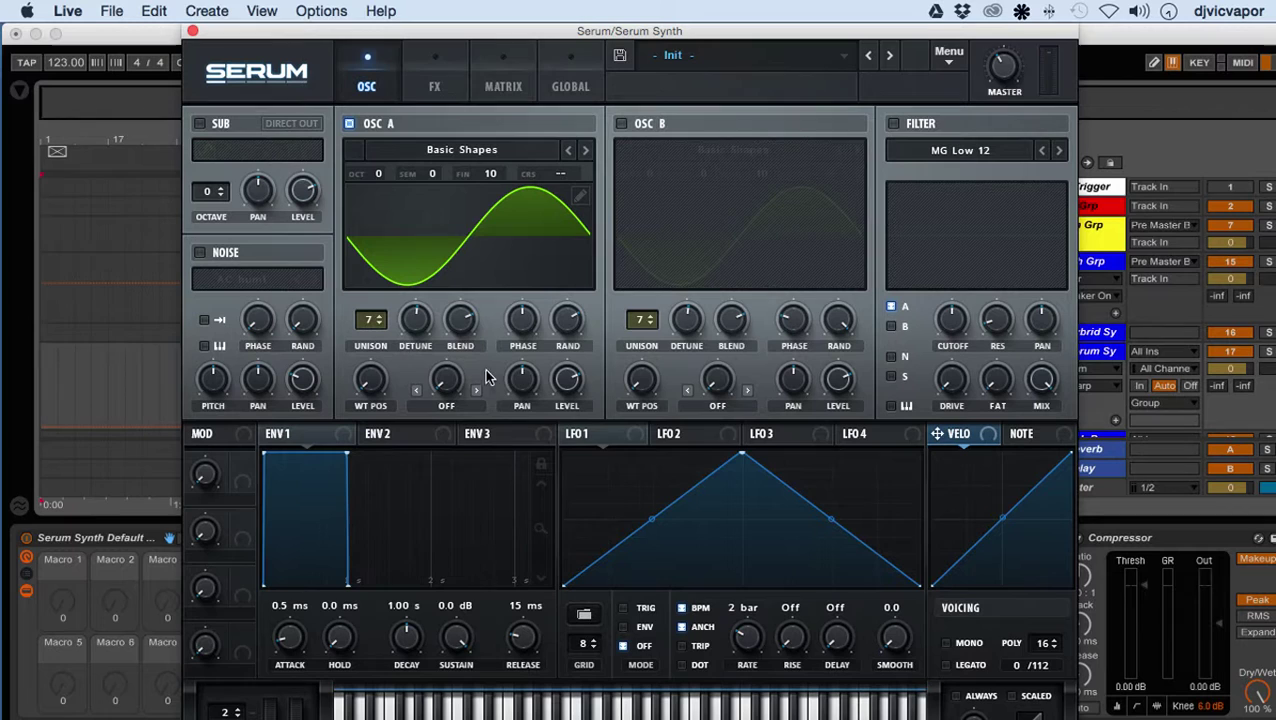
Pan Osc A slightly left to about -17L.
{"action": "left_click_drag", "start_coordinate": [527, 387], "coordinate": [547, 364]}
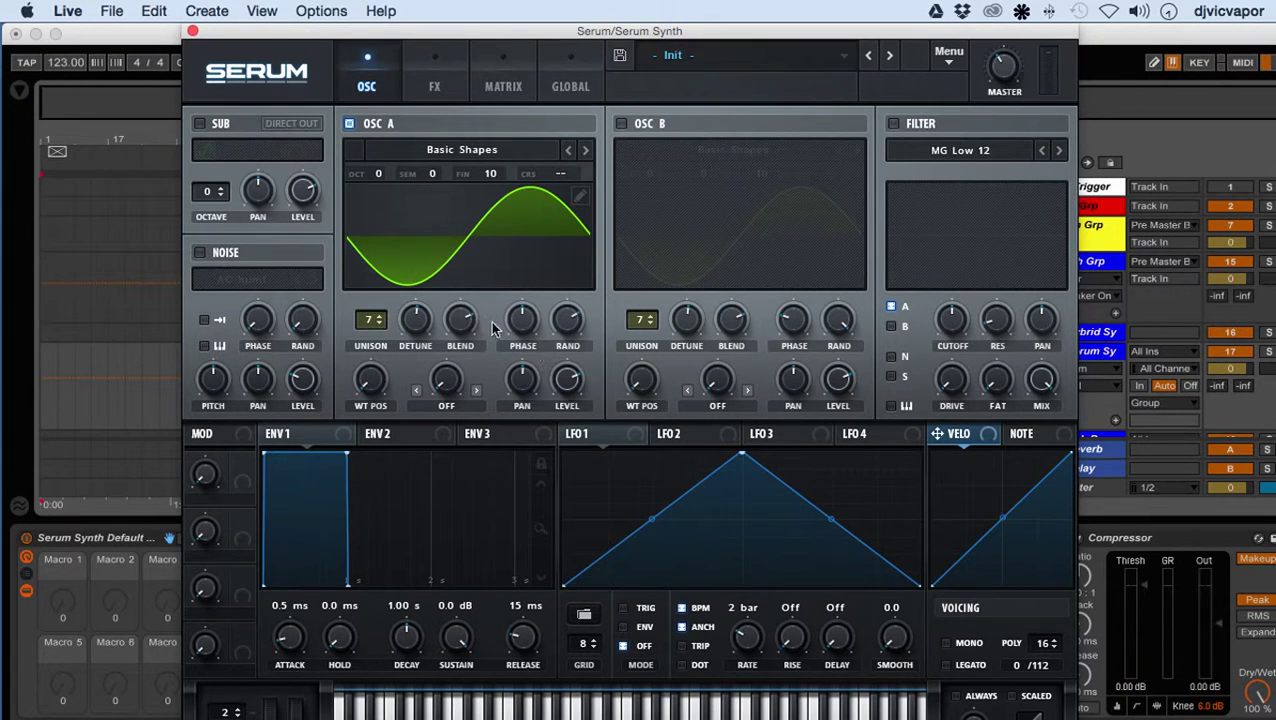